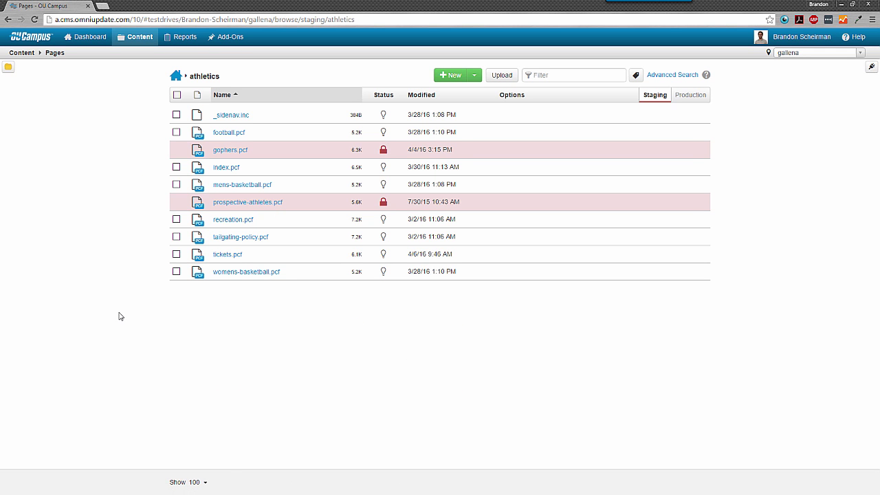
Open tickets.pcf from the athletics folder and check the page out.
mouse_move(325, 261)
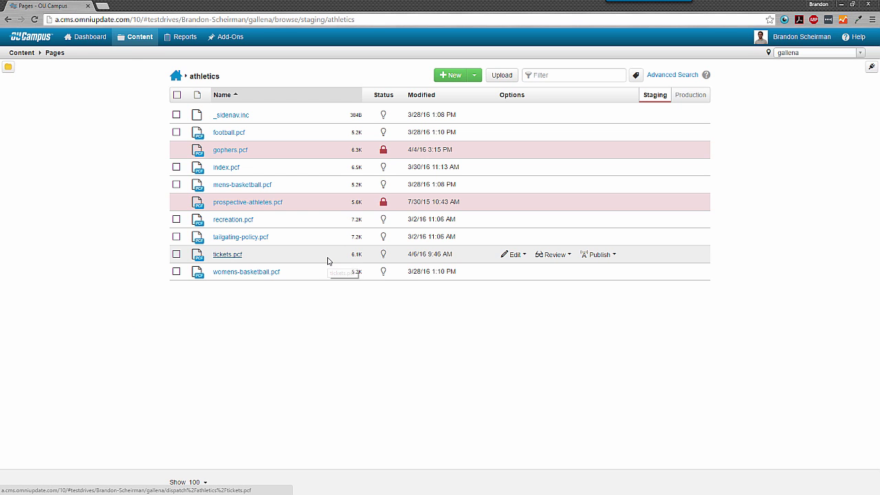
click(328, 261)
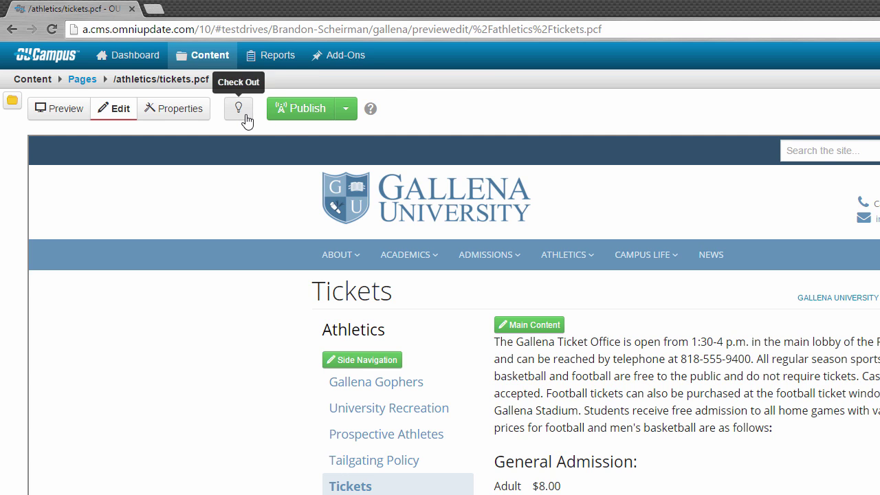
click(239, 108)
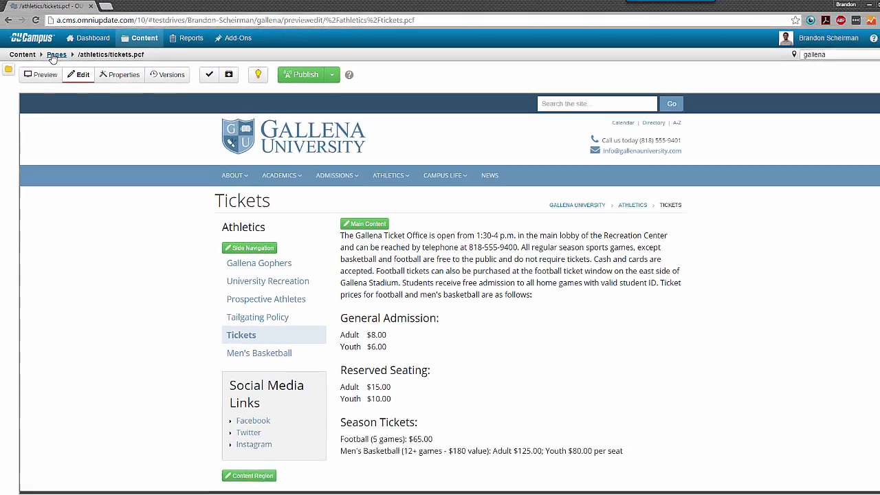
Return to the athletics file list and examine the checkout status of tickets.pcf and the locked gophers.pcf and prospective-athletes.pcf.
click(81, 79)
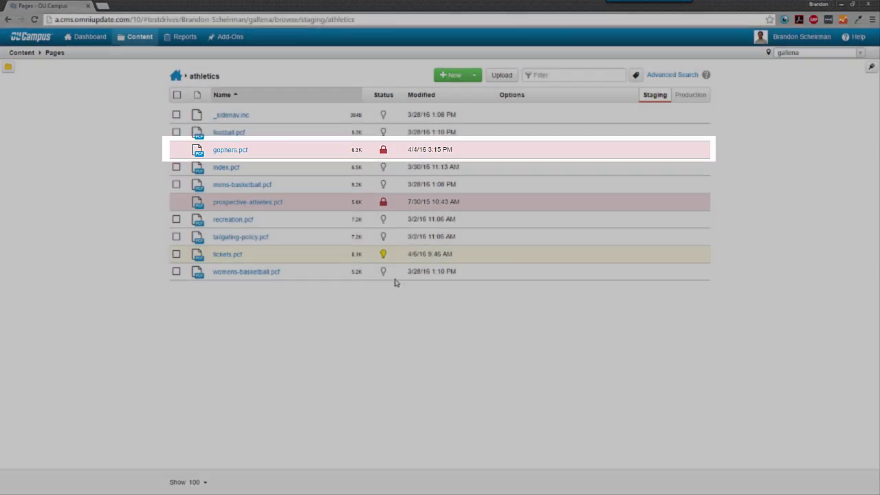
mouse_move(387, 206)
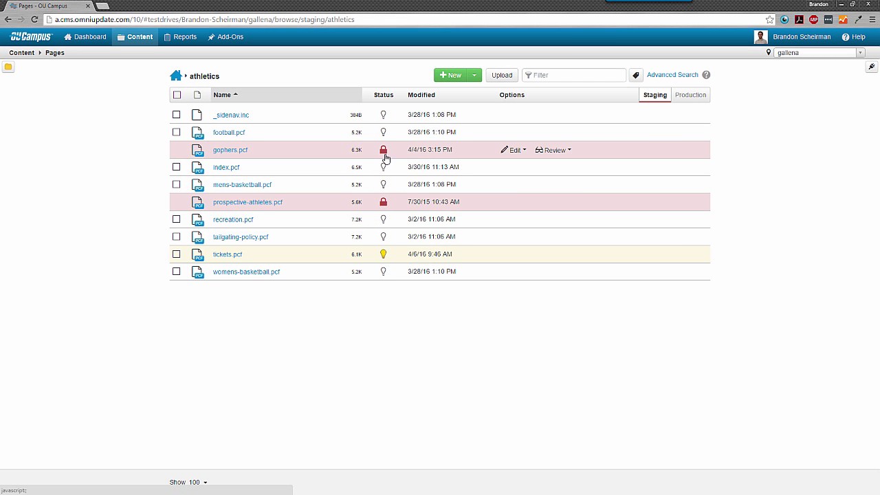
mouse_move(385, 157)
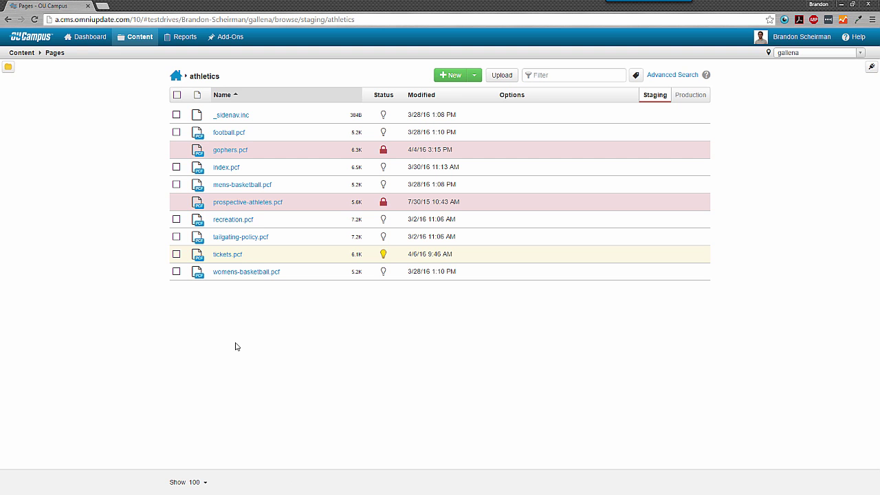
Reopen tickets.pcf and view the whole page in preview mode.
click(292, 258)
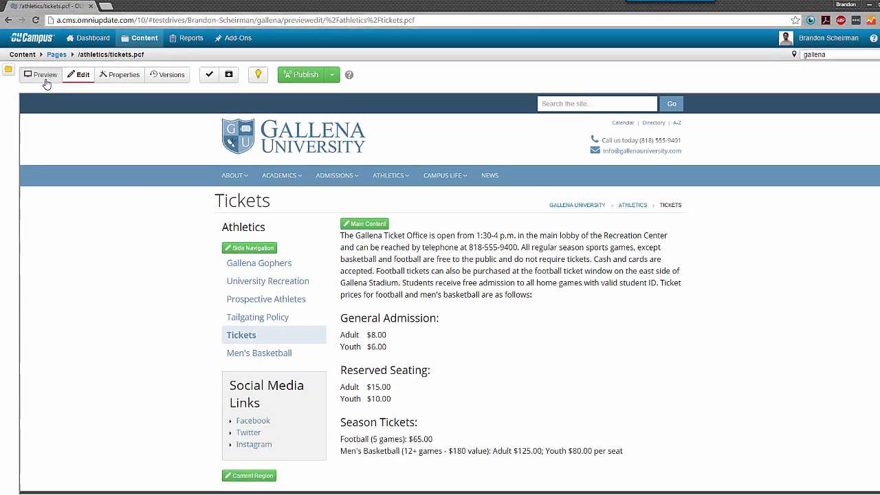
click(45, 80)
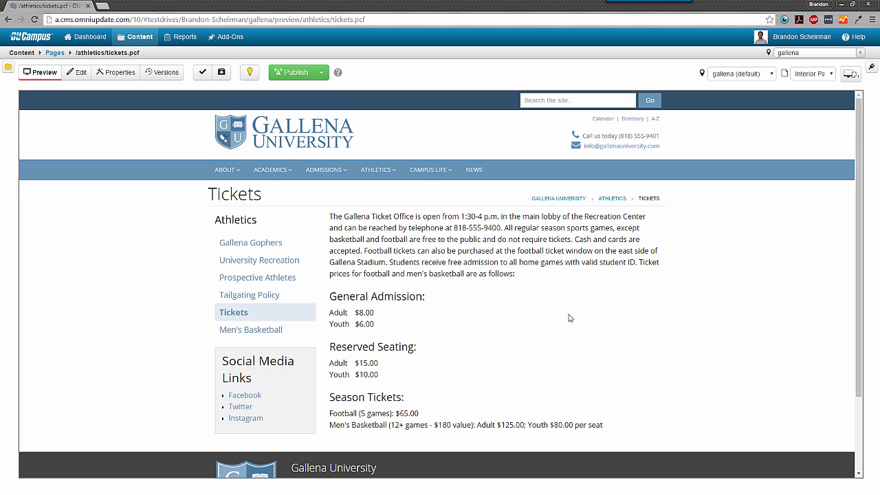
scroll(570, 317, down, 2)
scroll(801, 148, up, 2)
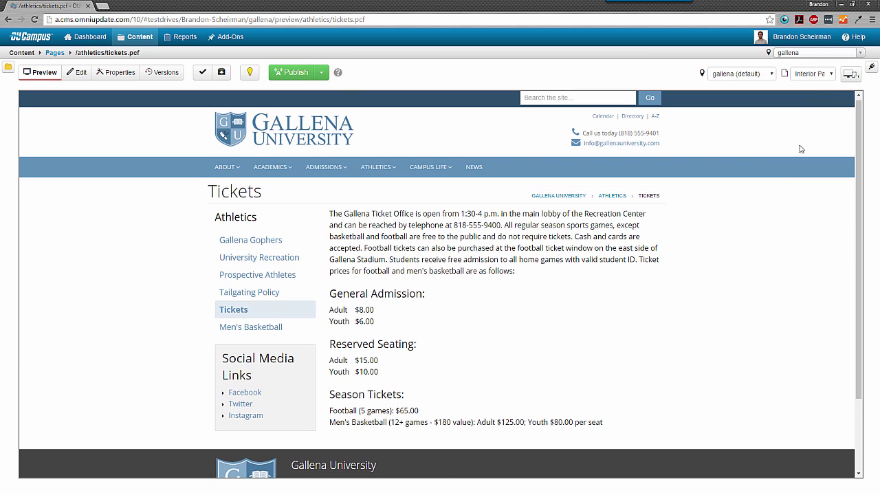
View the Tickets page in the mobile preview output, and return the preview to the interior page output.
click(821, 75)
click(824, 92)
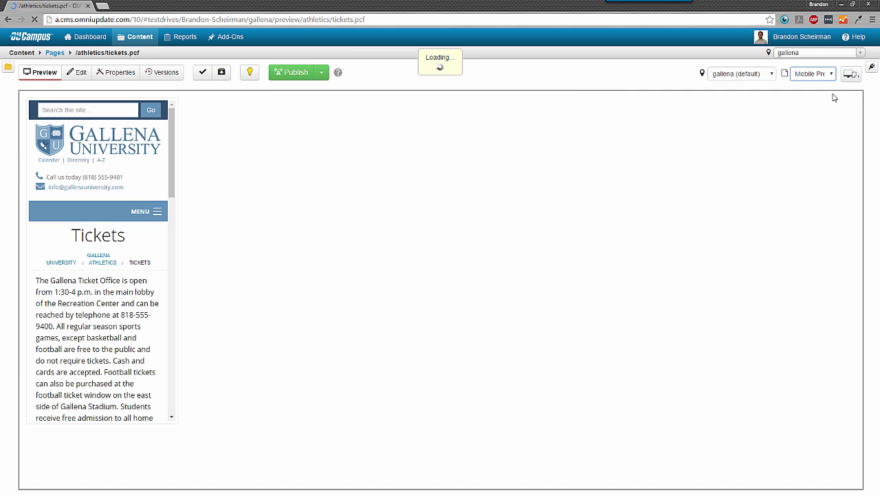
click(825, 74)
click(836, 90)
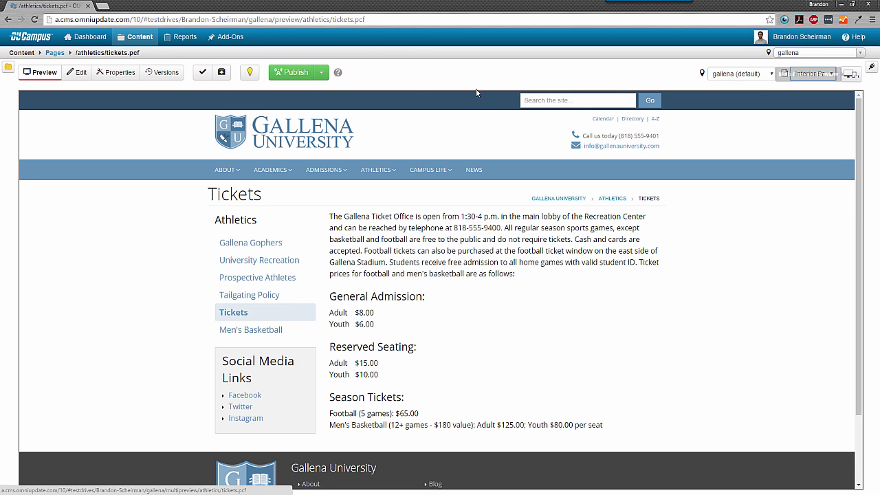
Switch the Tickets page to edit mode and open its Main Content region for editing.
click(86, 80)
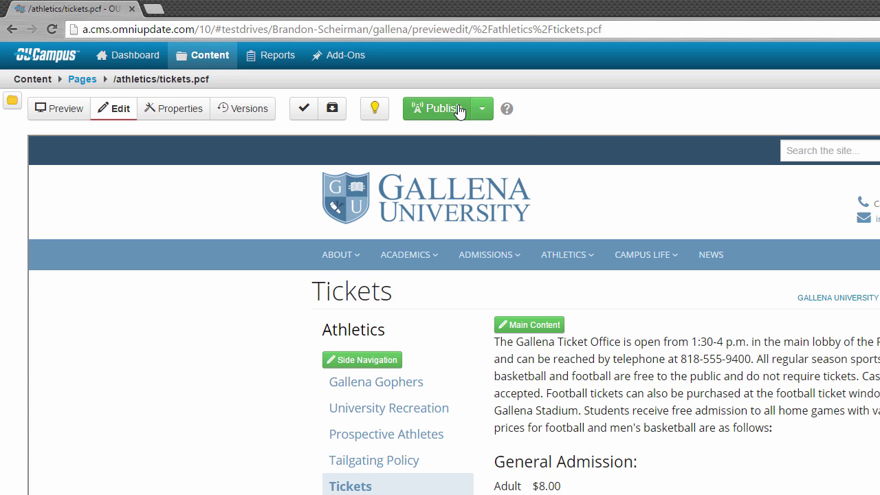
click(483, 112)
click(484, 111)
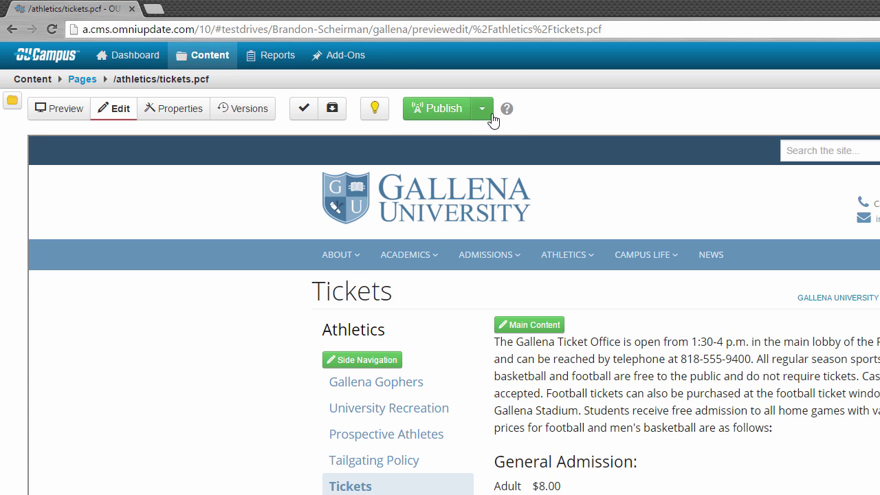
mouse_move(567, 254)
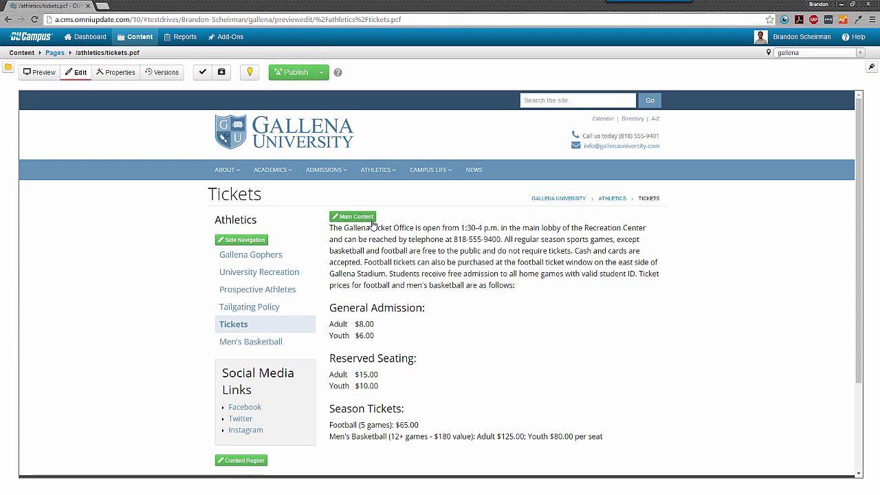
click(372, 219)
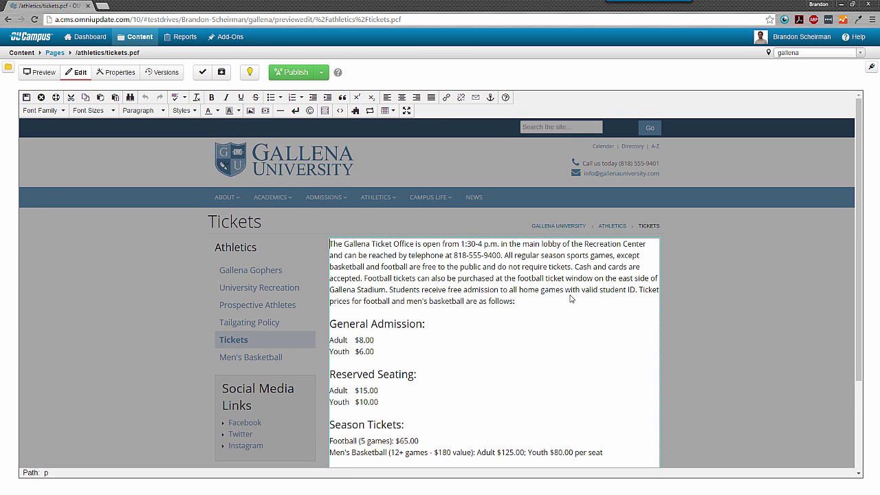
scroll(570, 299, down, 1)
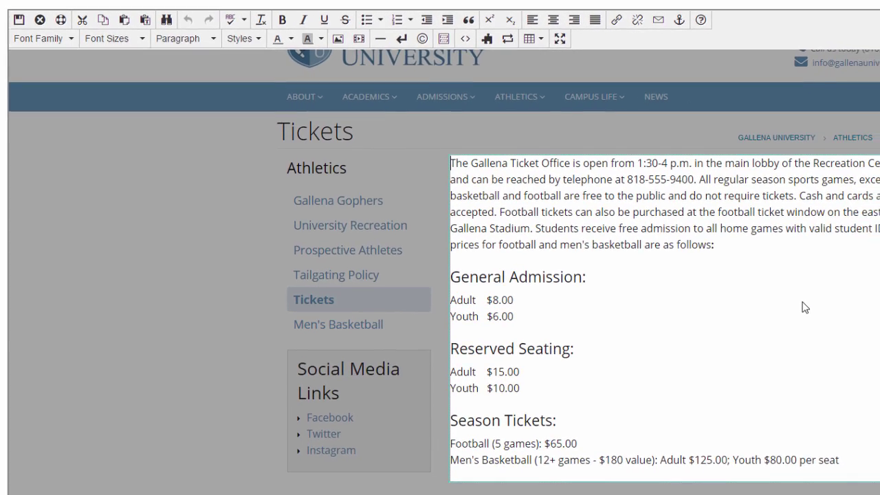
Remove the bold formatting from the colon that ends the introductory paragraph.
drag(721, 246, 516, 236)
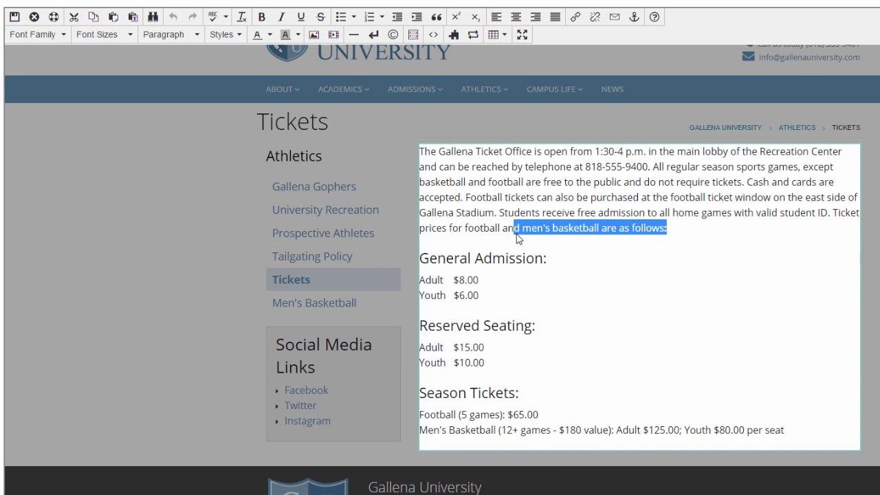
key(ctrl+b)
key(ctrl+b)
click(693, 232)
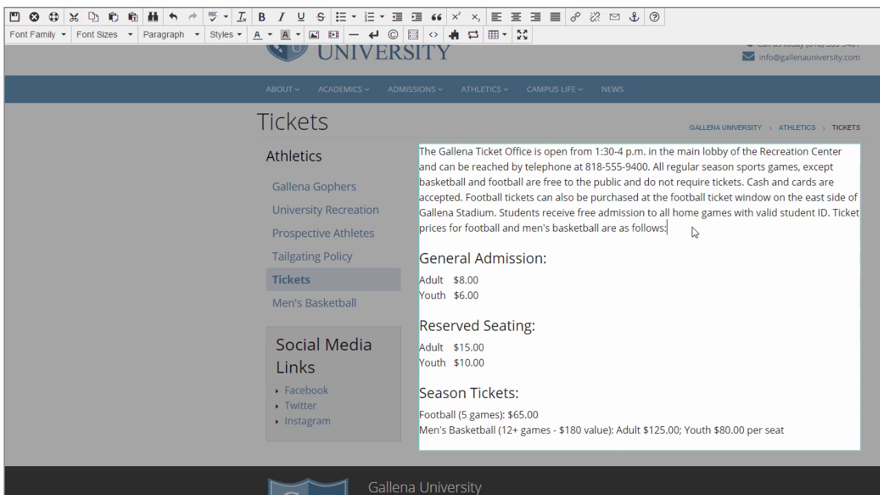
Split the introductory paragraph before "Ticket prices" and insert the line "Check out our awesome sports teams!" between the two parts.
click(832, 212)
key(Return)
key(Return)
key(Up)
text(Check )
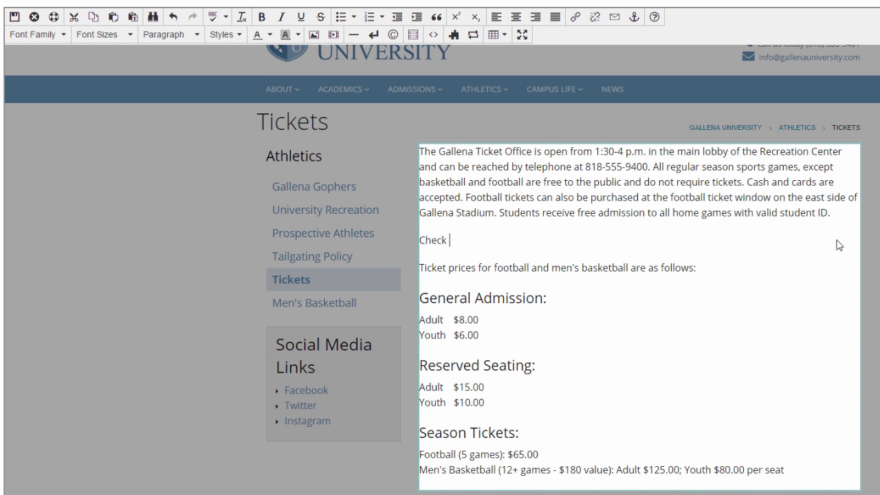
text(out our awesome spo)
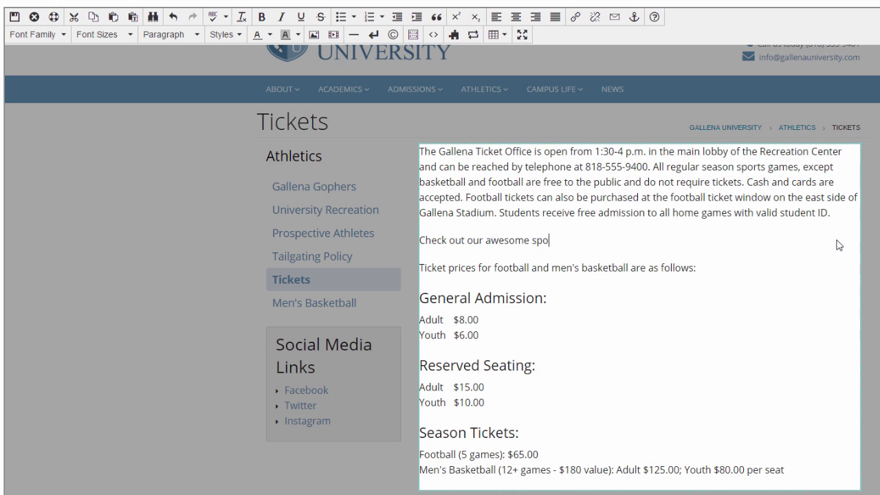
text(rts teams!)
Add the separate lines "Men's Basketball", "Women's Basketball" and "Football" below the sports teams sentence.
key(Return)
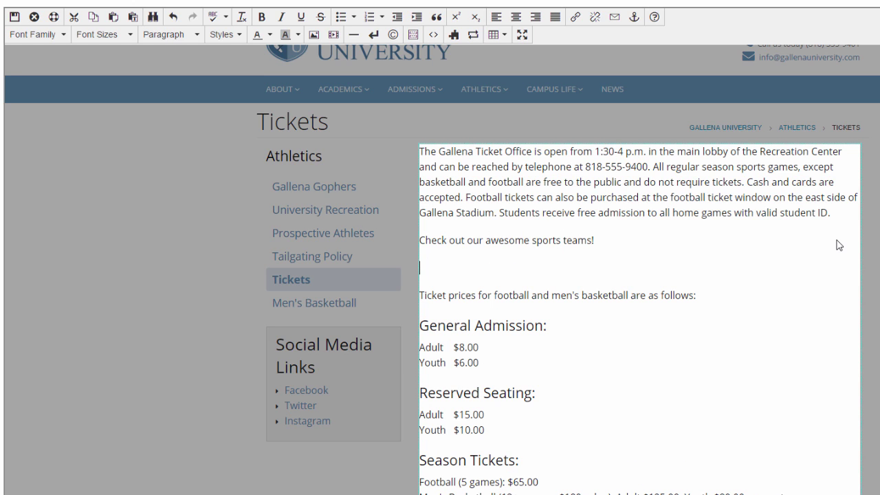
text(Men's Basketball)
key(Return)
text(Women's Bask)
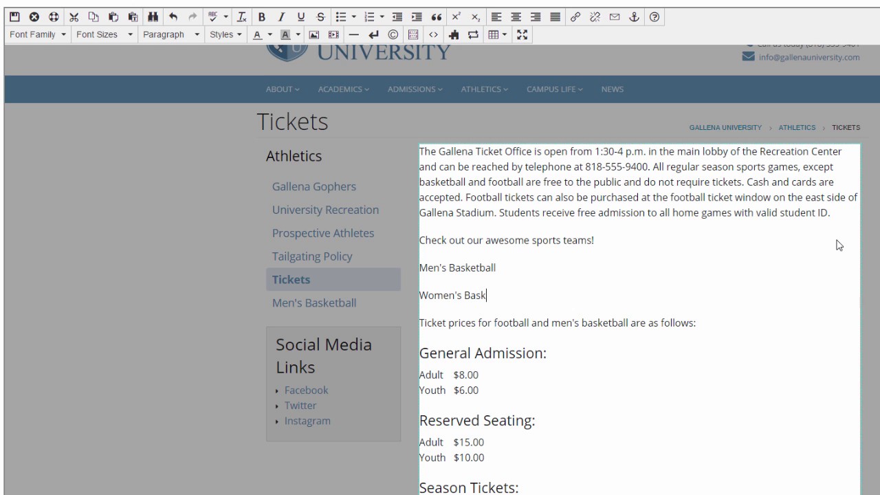
text(etball)
key(Return)
text(Football)
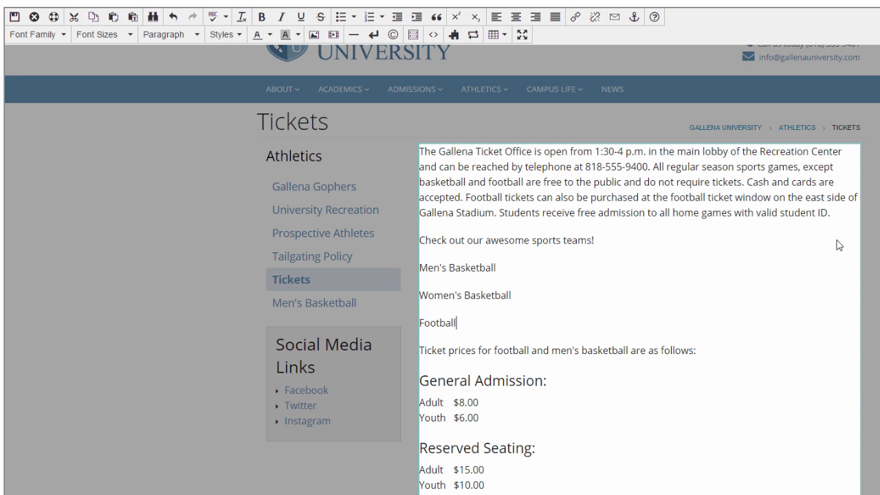
Format the three sports team lines as a bulleted list.
drag(514, 325, 403, 242)
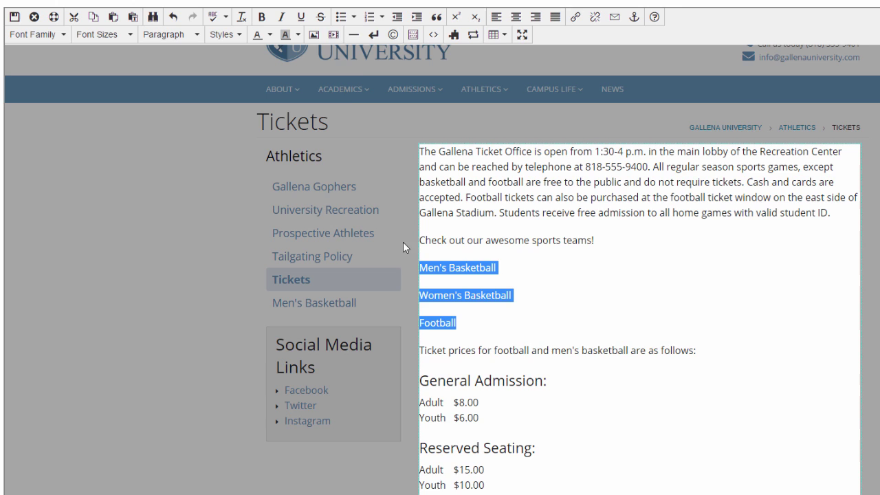
click(341, 16)
click(531, 282)
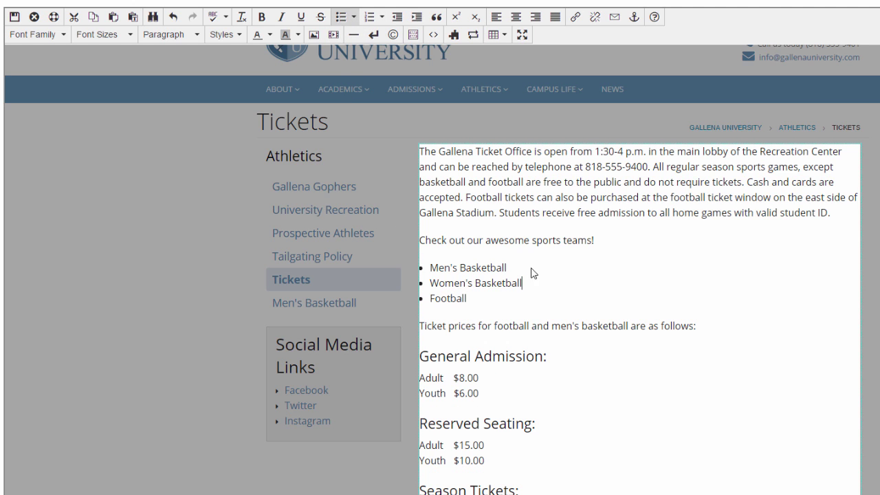
Start a link on the "Men's Basketball" list item and choose mens-basketball.pcf in the athletics folder as its target.
drag(517, 269, 433, 268)
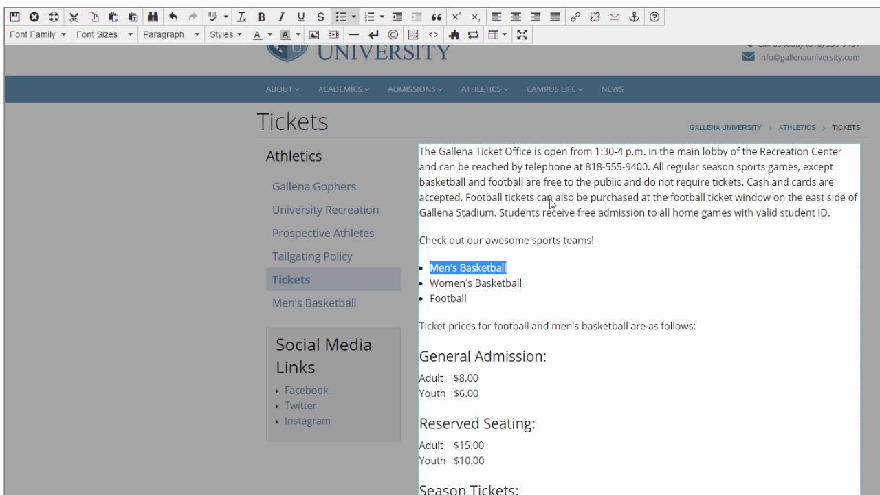
right_click(485, 273)
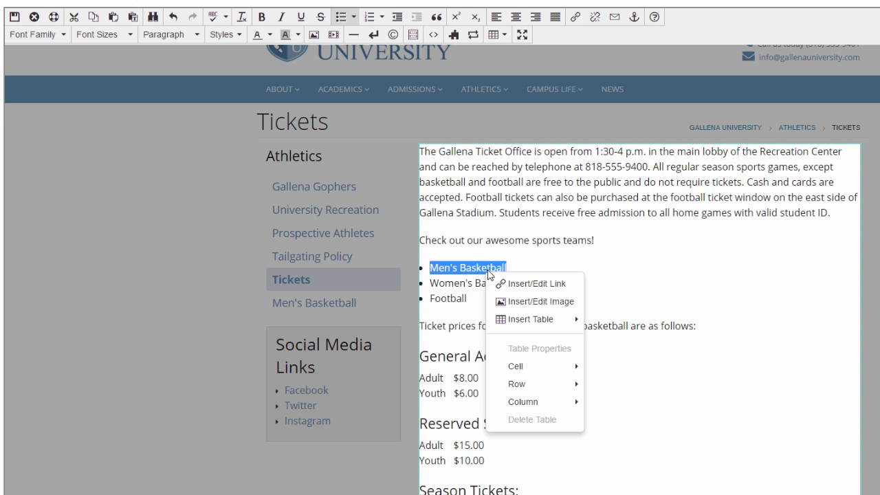
click(548, 289)
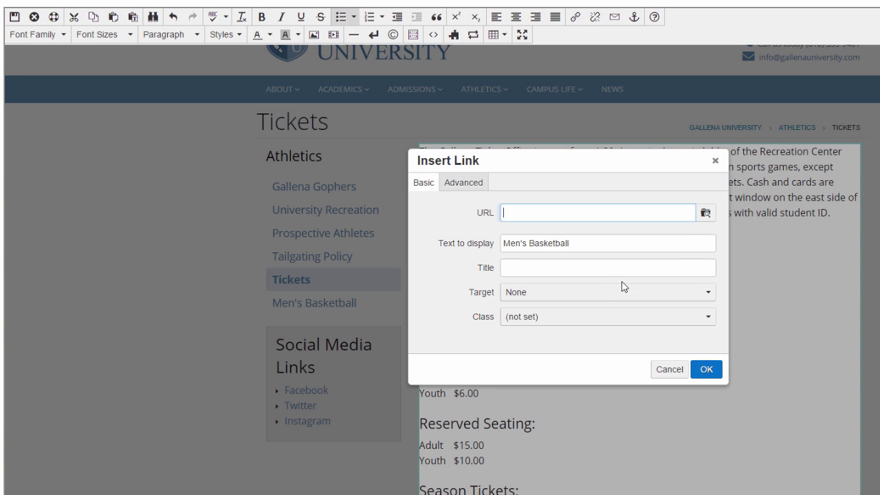
click(706, 213)
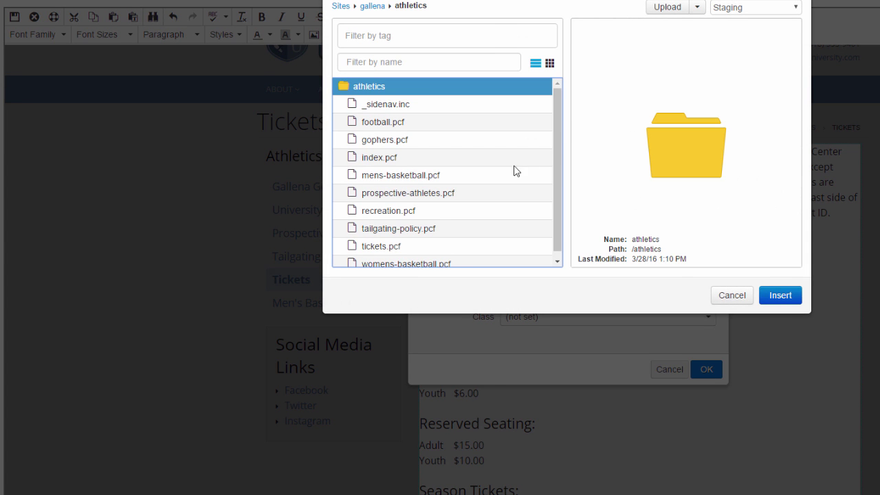
click(506, 176)
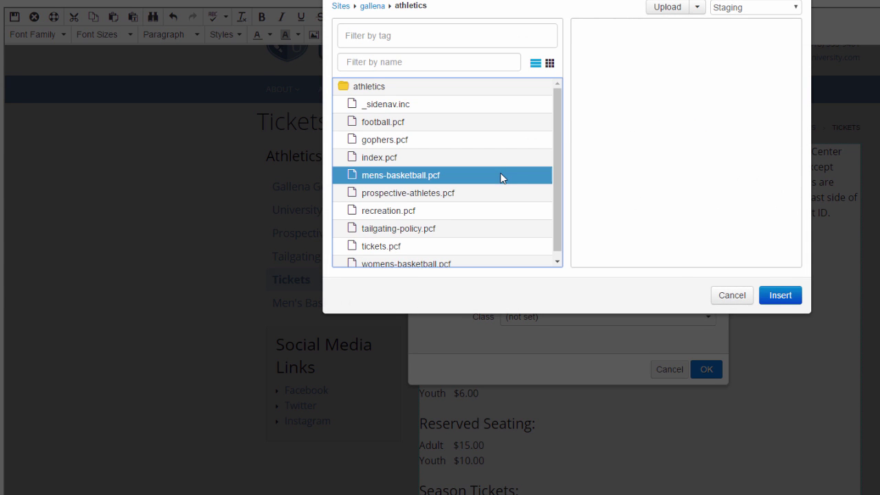
click(780, 295)
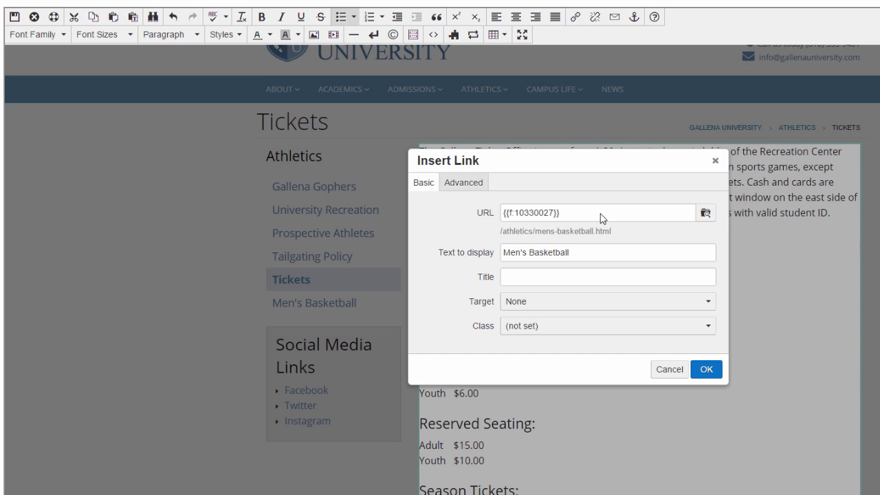
drag(590, 217, 502, 221)
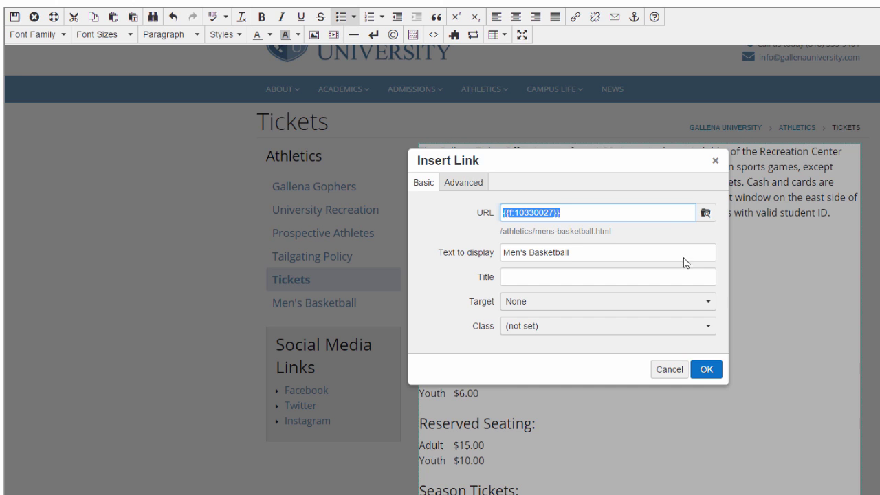
click(627, 238)
drag(627, 238, 519, 239)
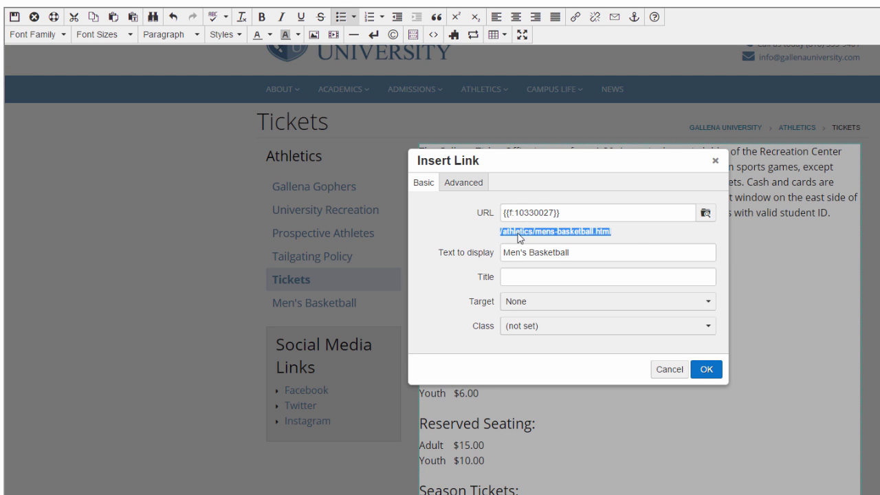
click(640, 238)
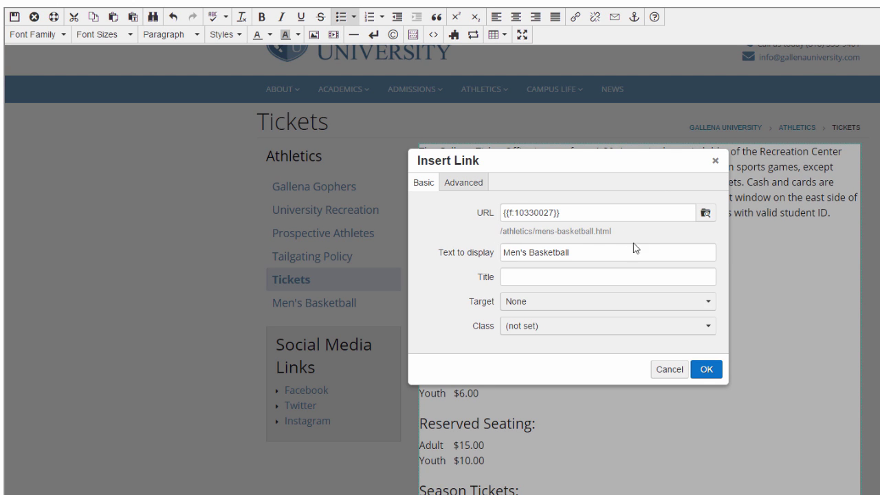
Give the "Men's Basketball" link the title "Gophers Men's Basketball" and insert it.
click(628, 276)
text(Gophers Men)
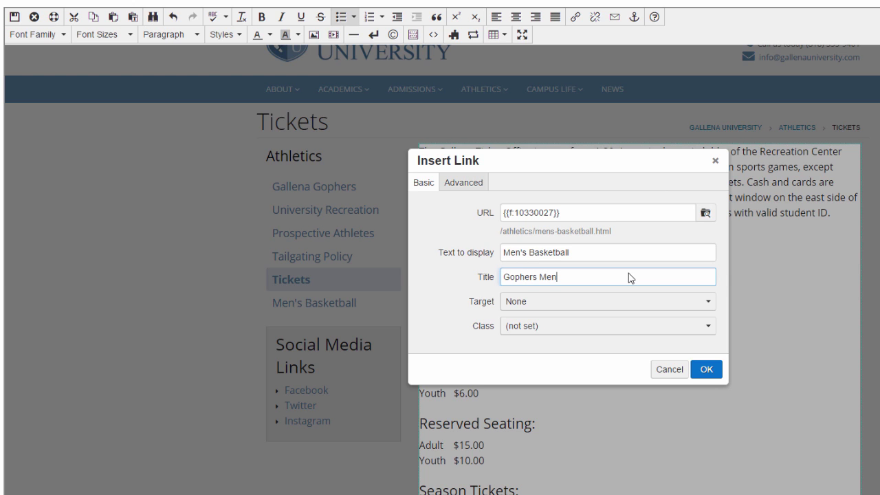
text('s Basketball)
click(701, 370)
Start a link on the "Women's Basketball" list item and choose womens-basketball.pcf in the athletics folder as its target.
click(555, 286)
drag(522, 283, 428, 283)
click(574, 15)
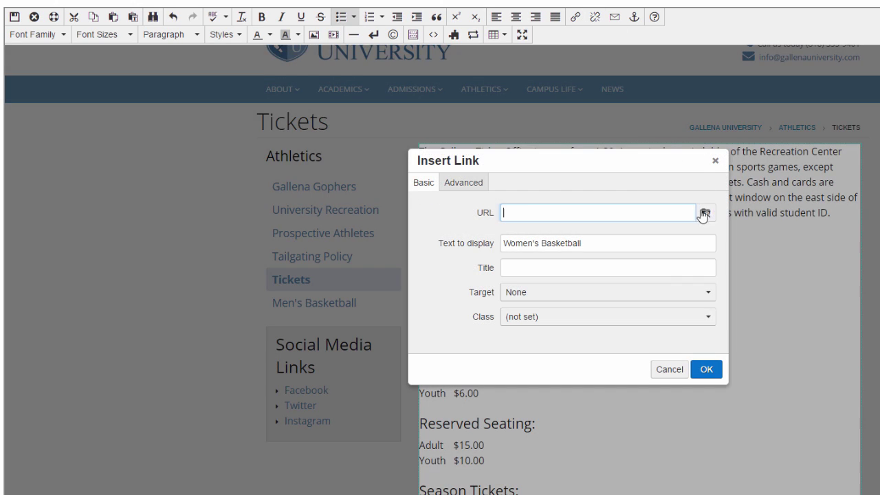
click(704, 213)
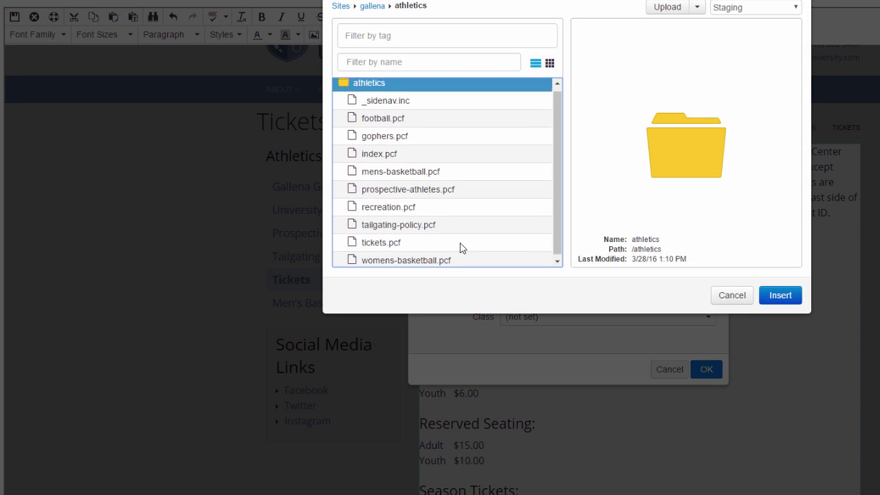
double_click(503, 261)
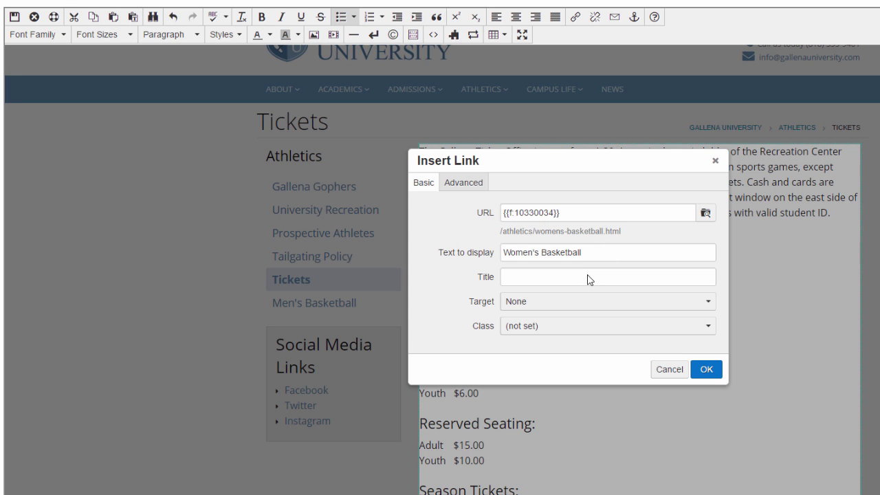
Give the "Women's Basketball" link the title "Gophers Women's Basketball" and insert it.
click(587, 277)
text(Gophers Woment)
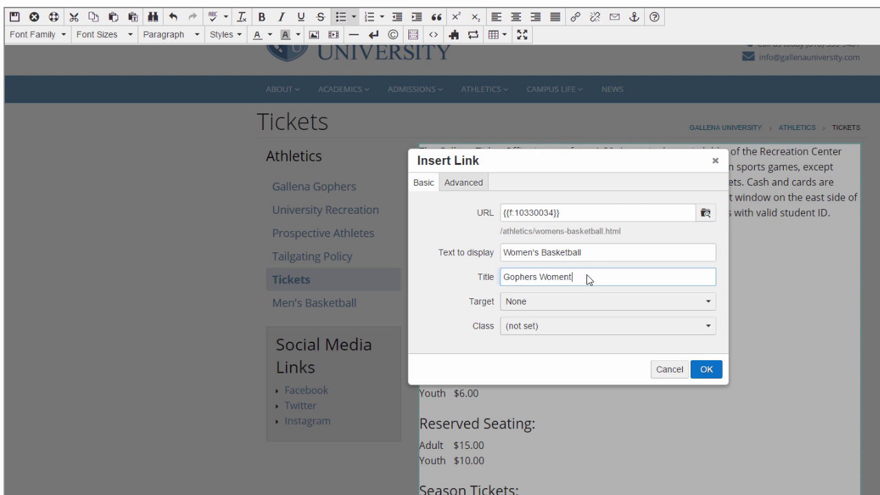
key(BackSpace)
text('s Basketball)
click(706, 371)
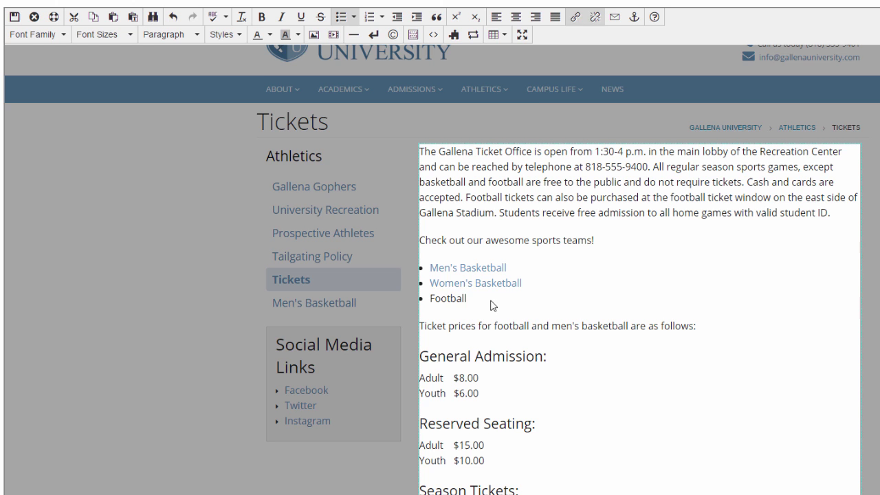
Start a link on the "Football" list item and choose football.pcf in the athletics folder as its target.
drag(491, 301, 433, 301)
right_click(457, 304)
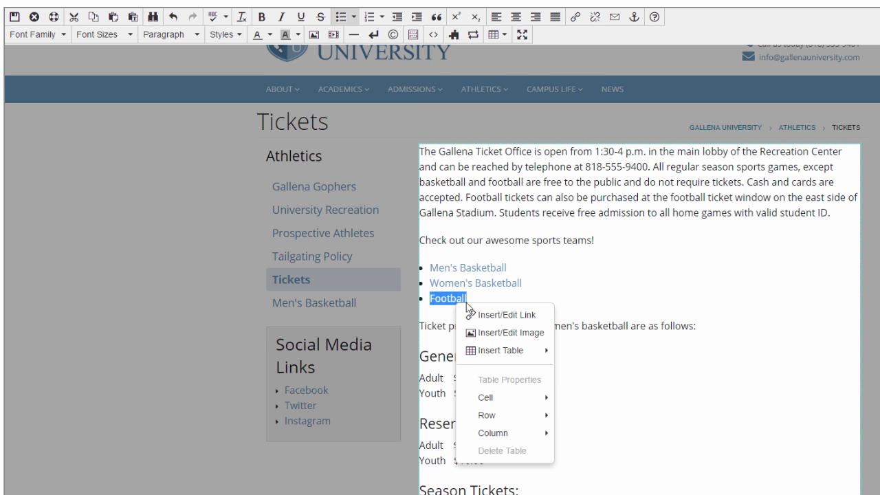
click(493, 313)
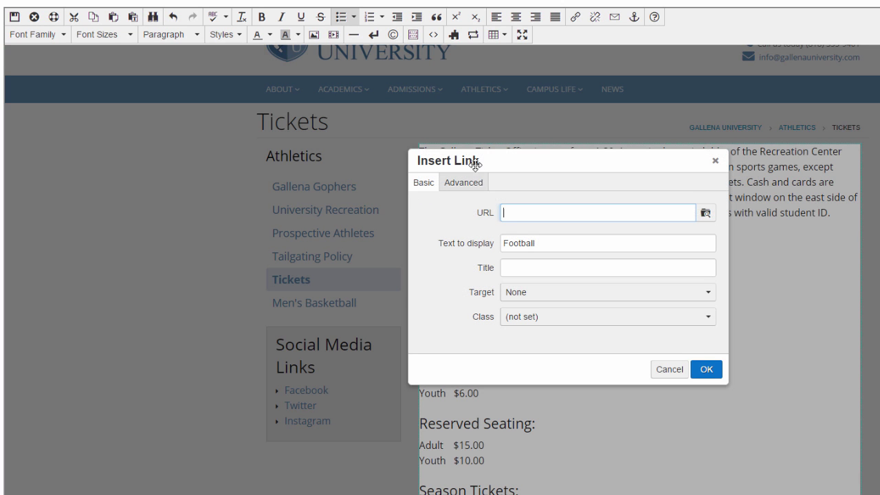
click(705, 212)
click(410, 122)
double_click(411, 122)
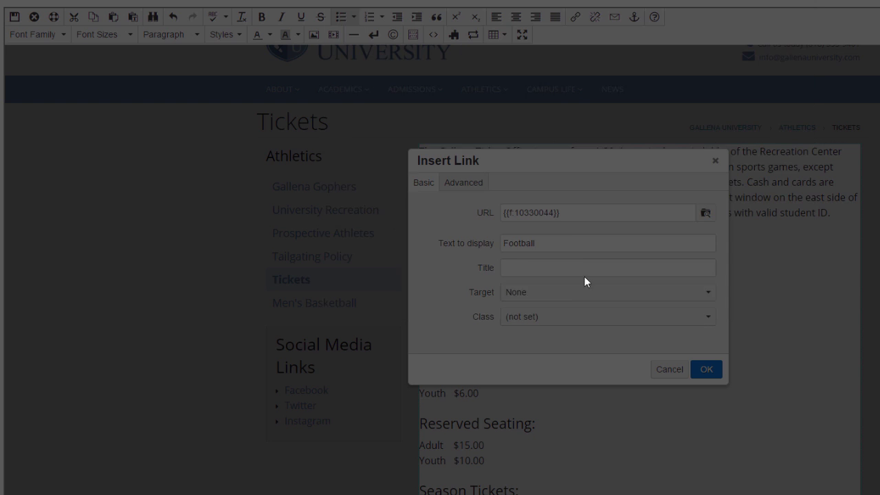
Give the "Football" link the title "Gophers Football" and insert it.
click(574, 278)
text(Gopher)
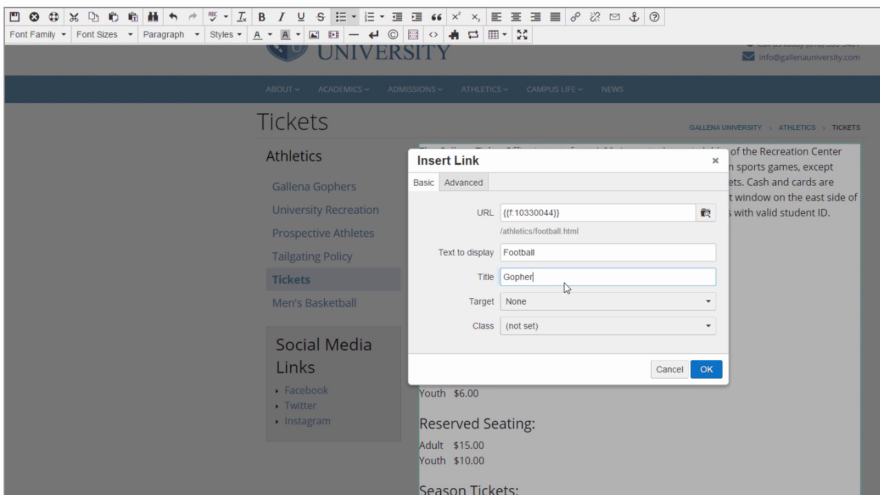
text(s Football)
click(697, 369)
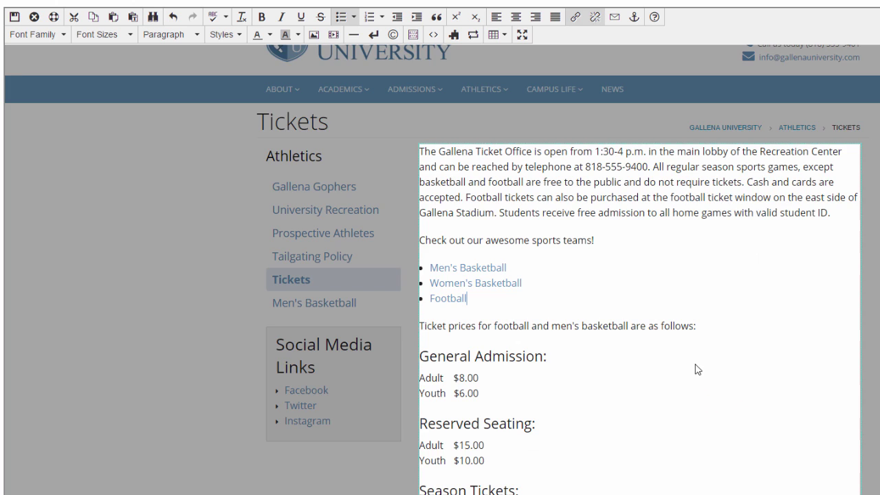
Start an image at the beginning of the introductory paragraph and choose gopher-football.jpg from the images folder as its source.
click(422, 153)
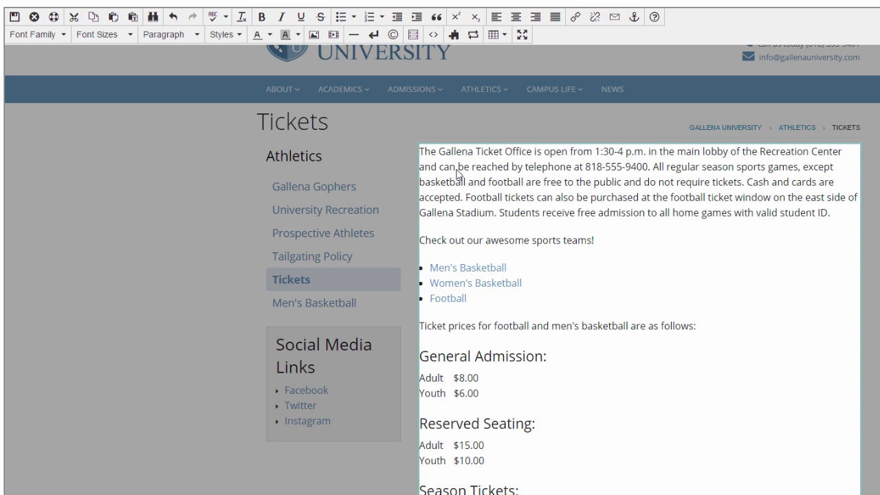
click(320, 40)
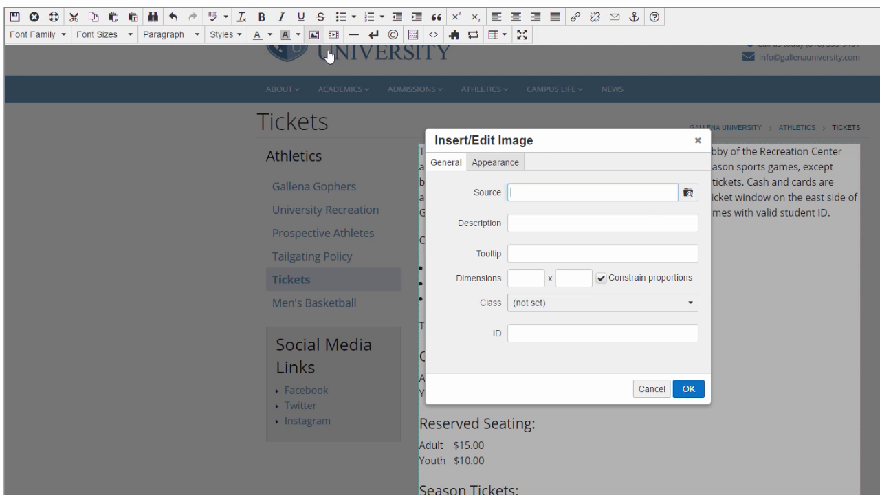
click(689, 195)
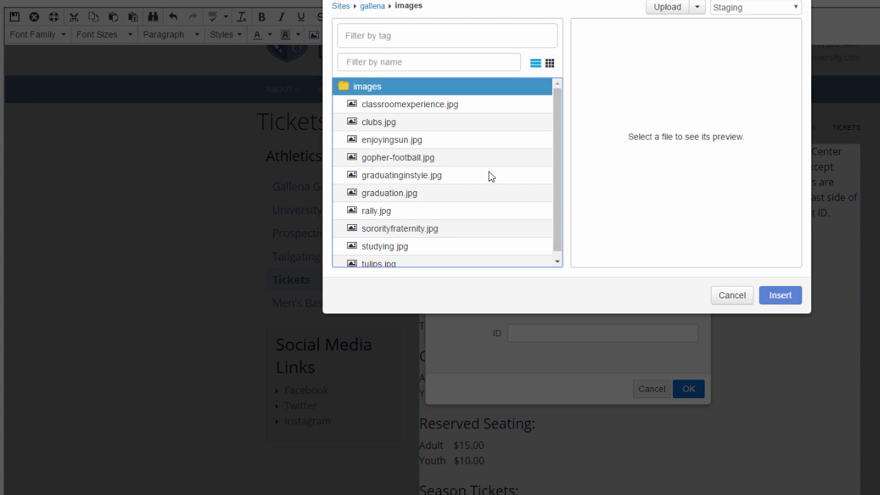
double_click(461, 162)
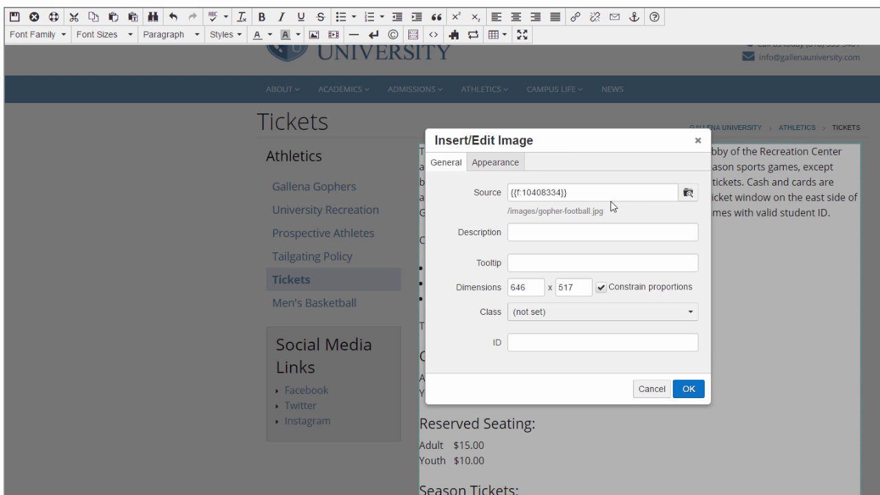
drag(603, 195, 515, 195)
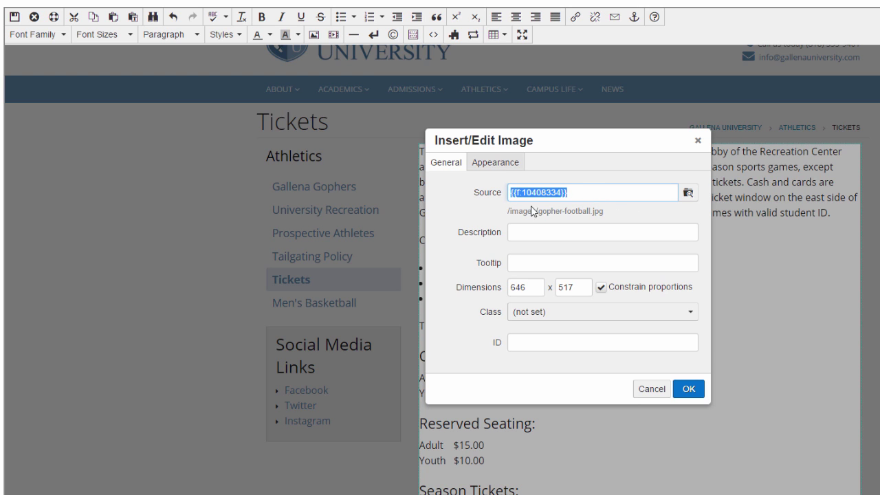
click(616, 195)
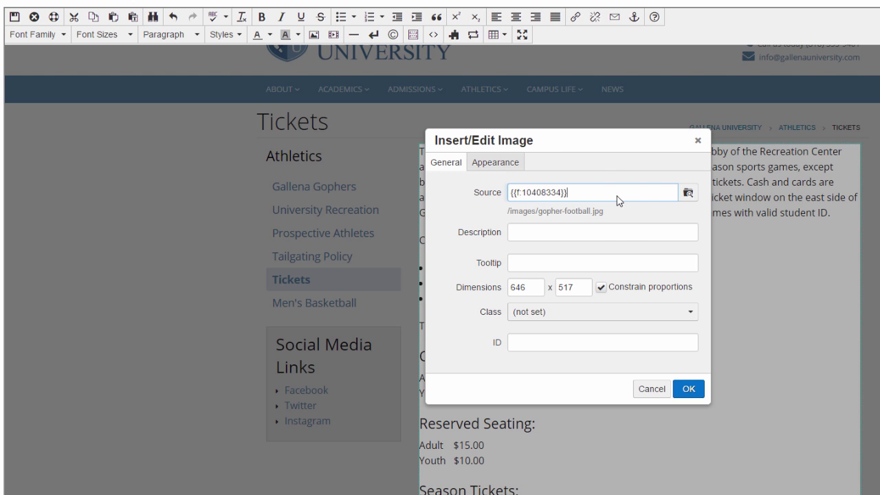
Set both the image's description and its tooltip to "Football Practice at Gallena University".
click(627, 245)
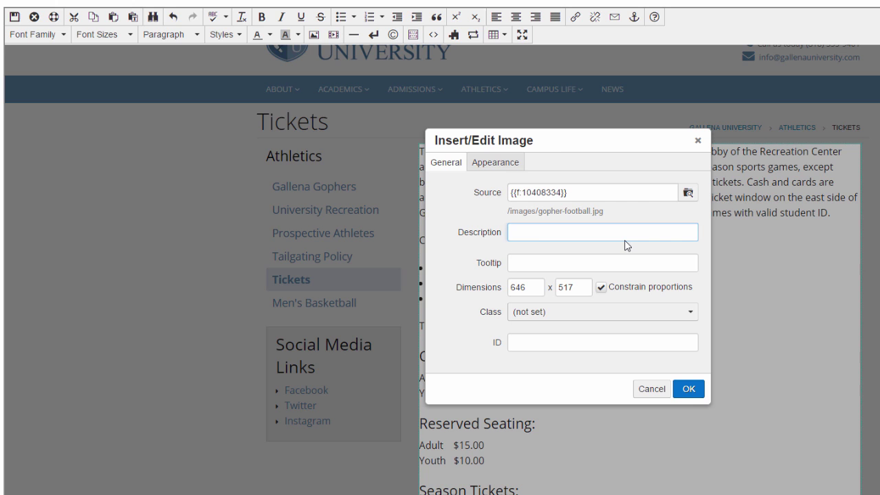
text(Football Practice at Gall)
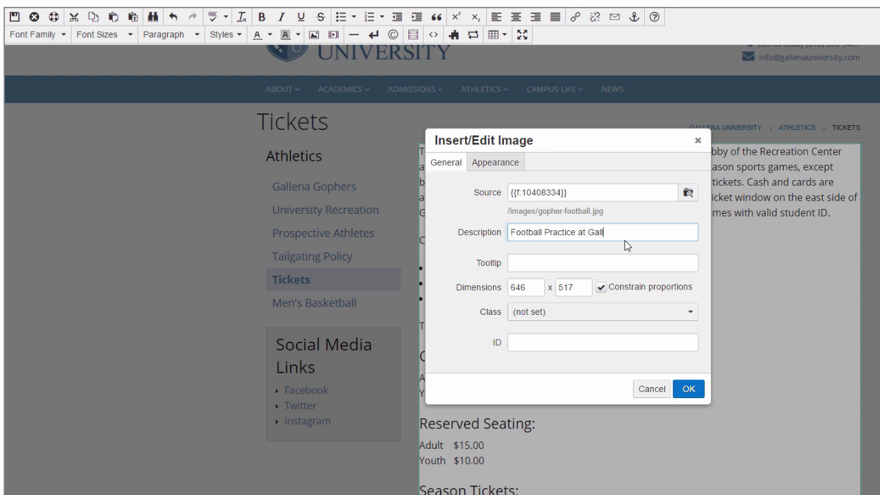
text(ena University)
key(ctrl+a)
key(ctrl+c)
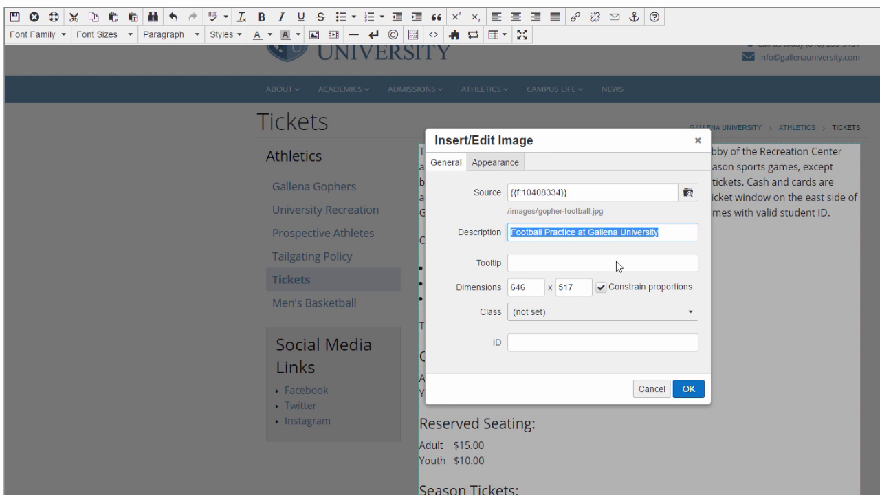
click(615, 264)
key(ctrl+v)
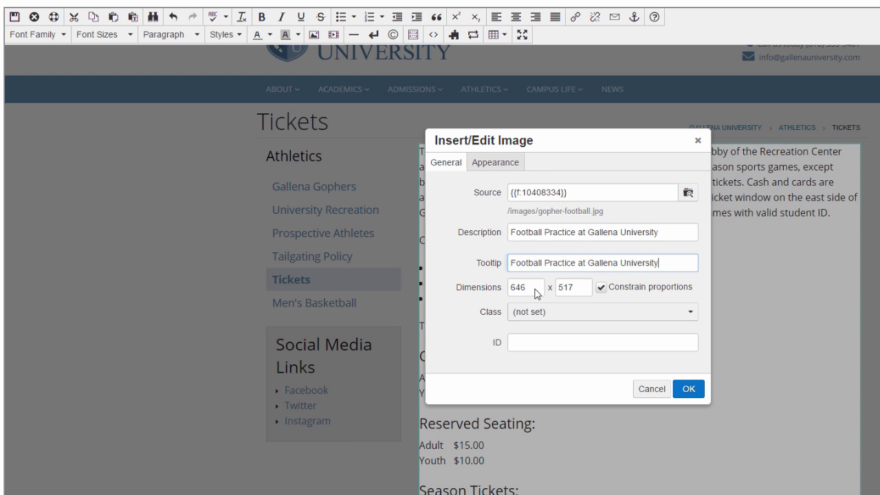
Set the image's width to 300 with constrained proportions and its alignment to Left.
drag(536, 294, 489, 298)
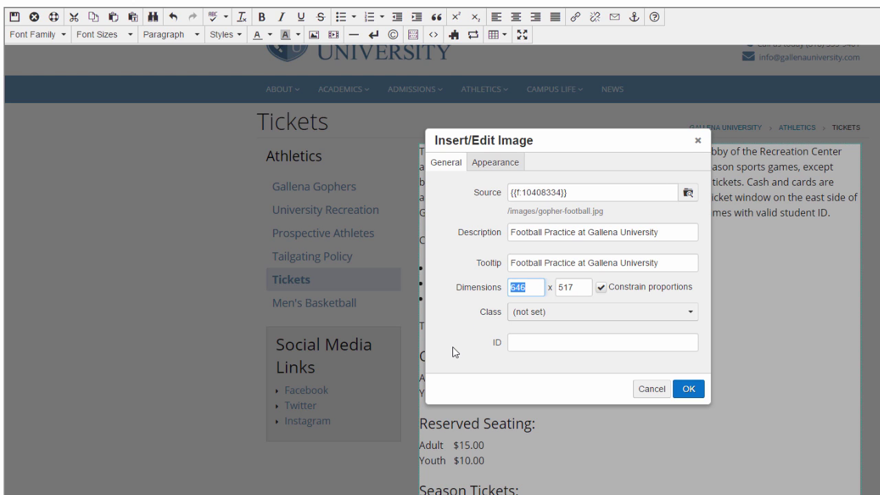
text(300)
click(505, 169)
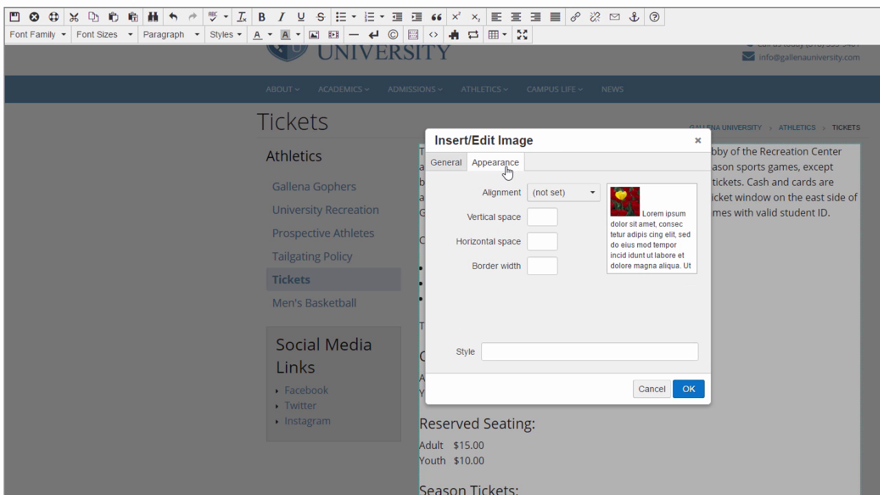
click(591, 191)
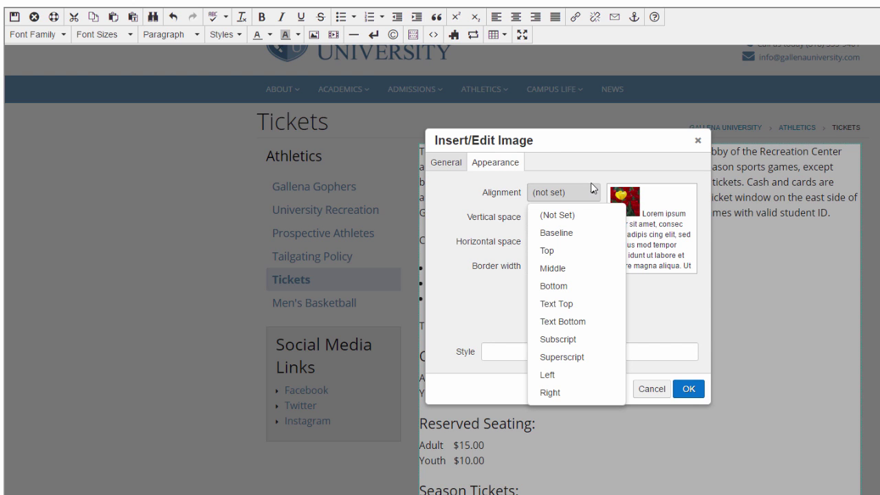
click(569, 374)
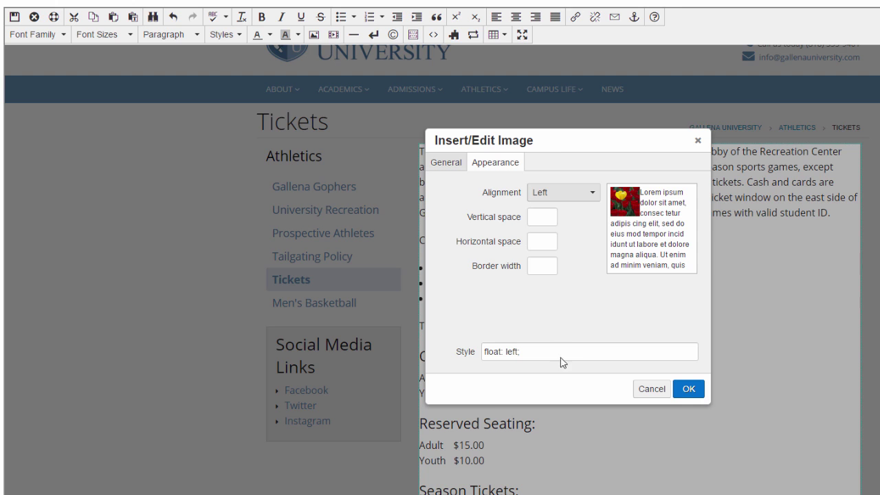
Set the image's horizontal space to 10px and remove the left margin from its style, leaving "float: left; margin-right: 10px;".
click(552, 241)
text(10px)
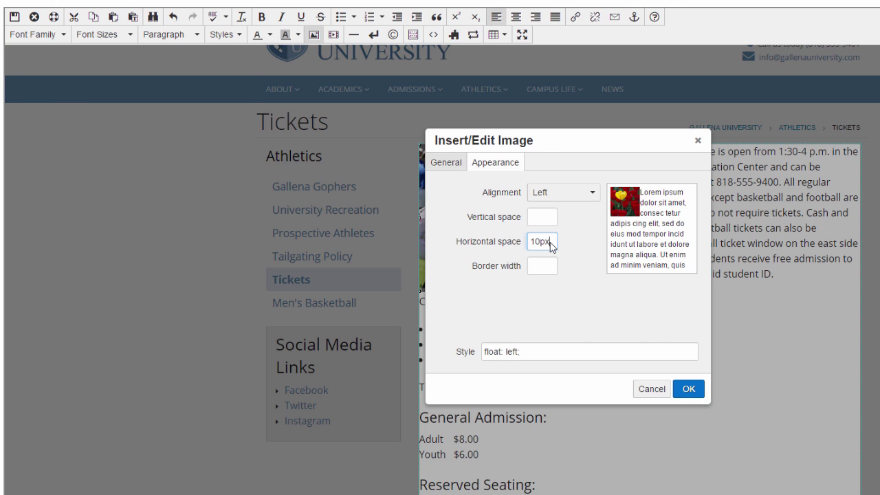
click(575, 270)
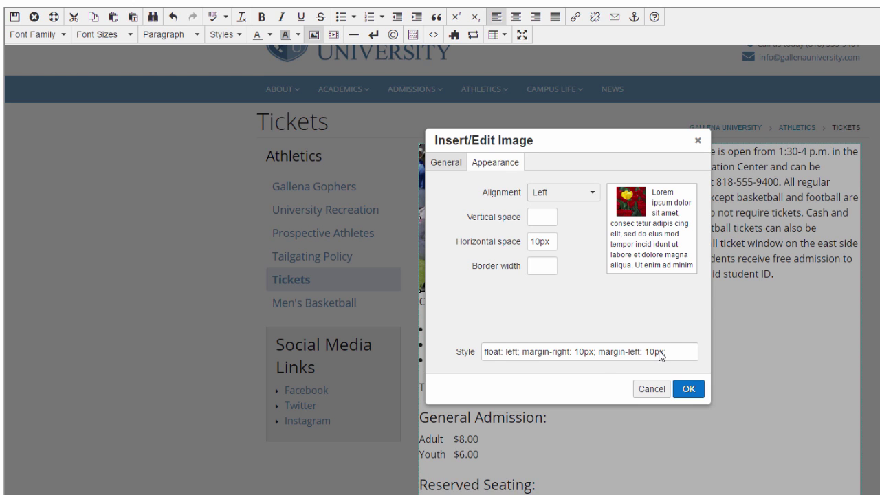
drag(665, 352, 594, 356)
key(BackSpace)
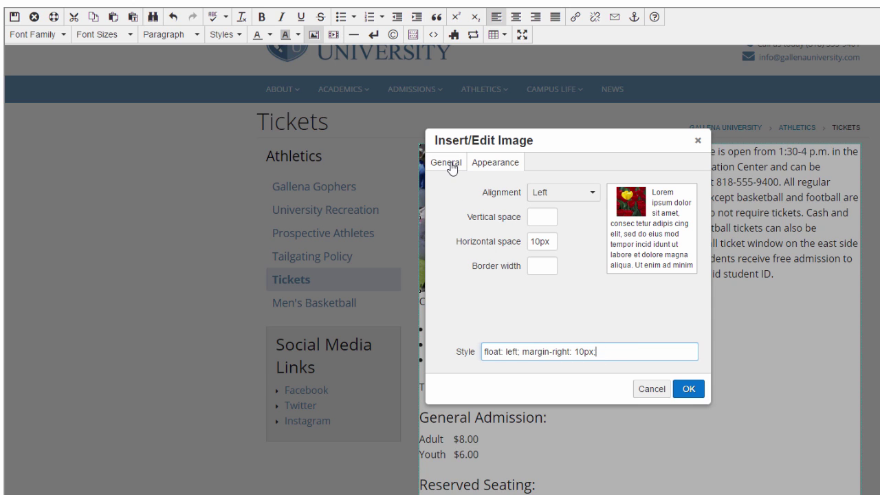
click(595, 300)
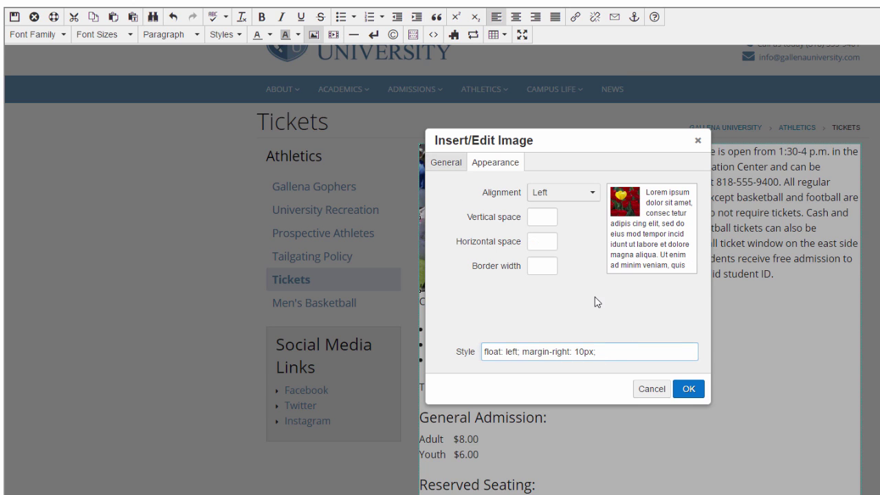
Review the image's general settings, including its class, and apply the image to the page.
click(460, 165)
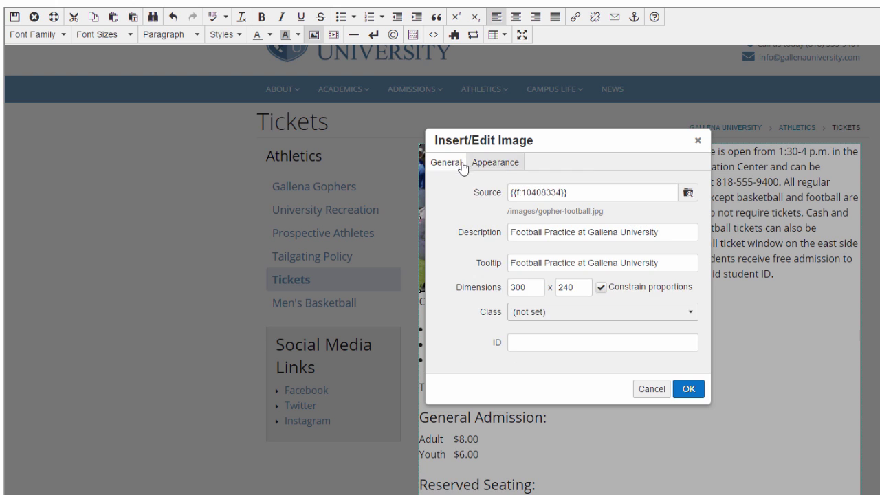
double_click(493, 313)
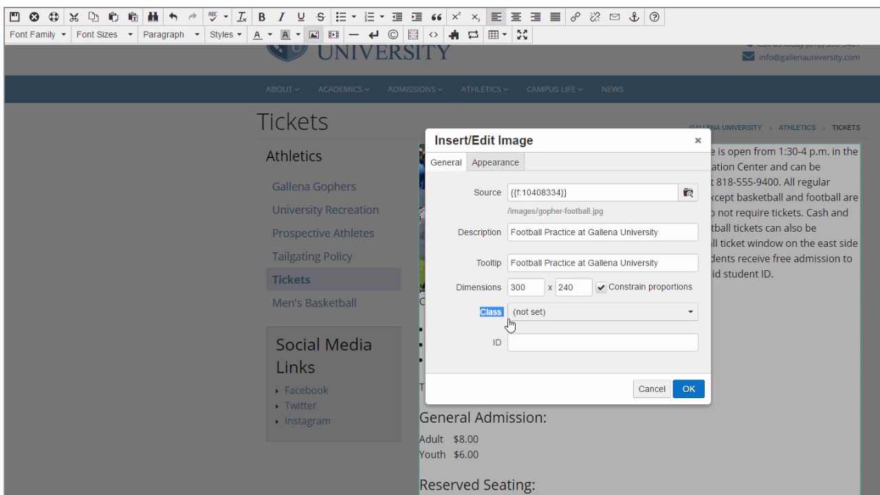
click(454, 339)
click(689, 390)
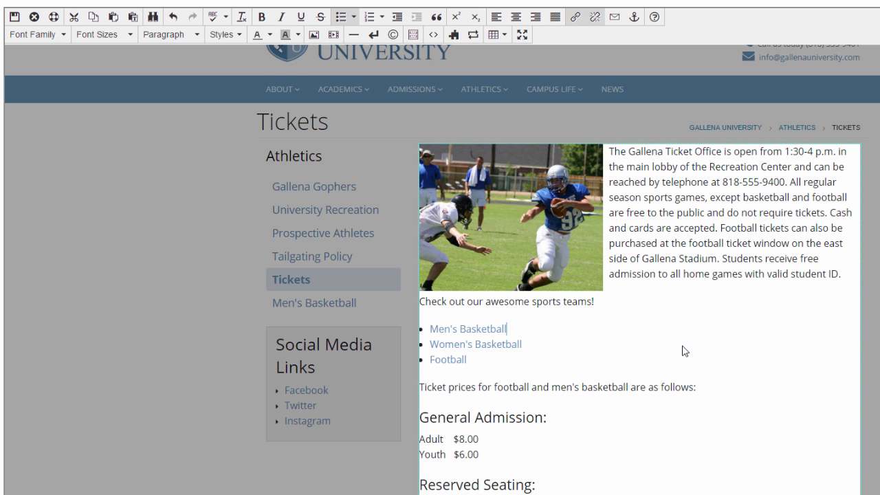
Delete the ticket prices sentence together with the General Admission and Reserved Seating sections above "Season Tickets".
scroll(683, 353, down, 3)
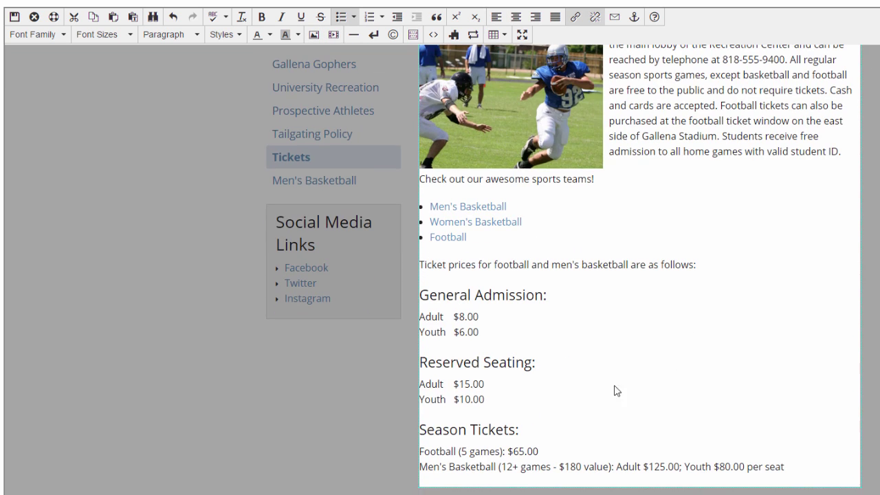
drag(562, 409, 399, 257)
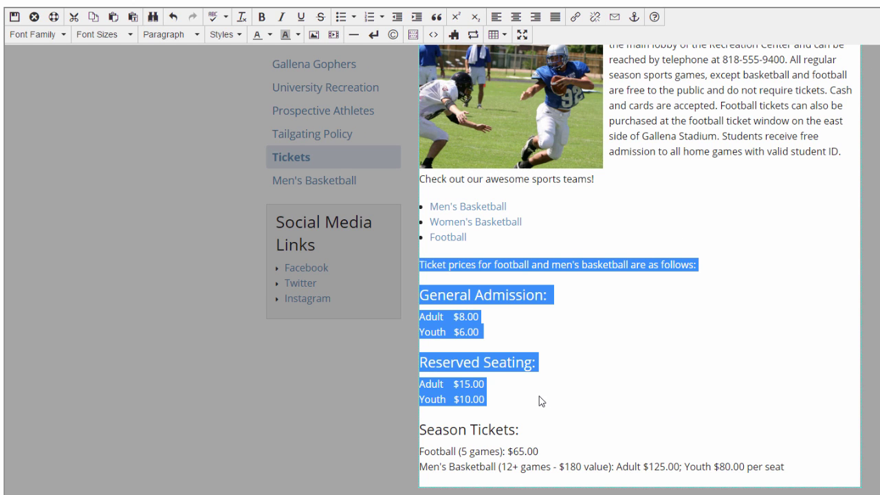
key(Delete)
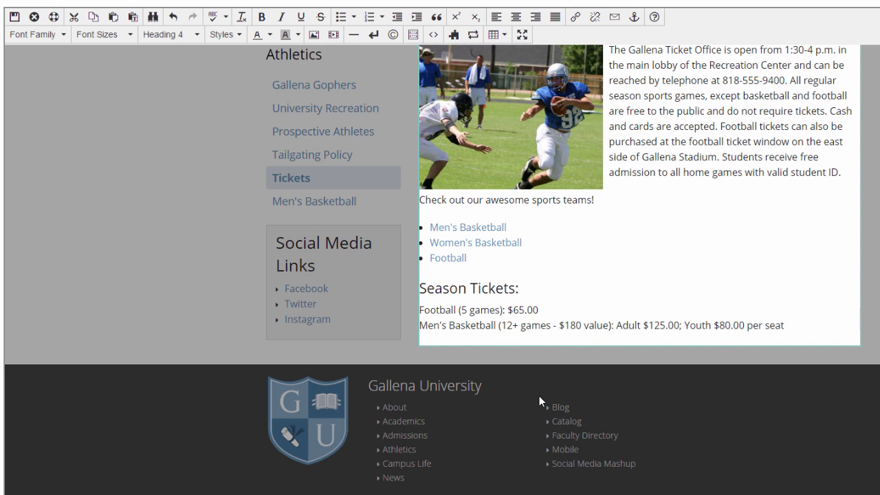
Insert a table with three columns and three rows between the sports teams list and the "Season Tickets:" heading.
key(Return)
key(Return)
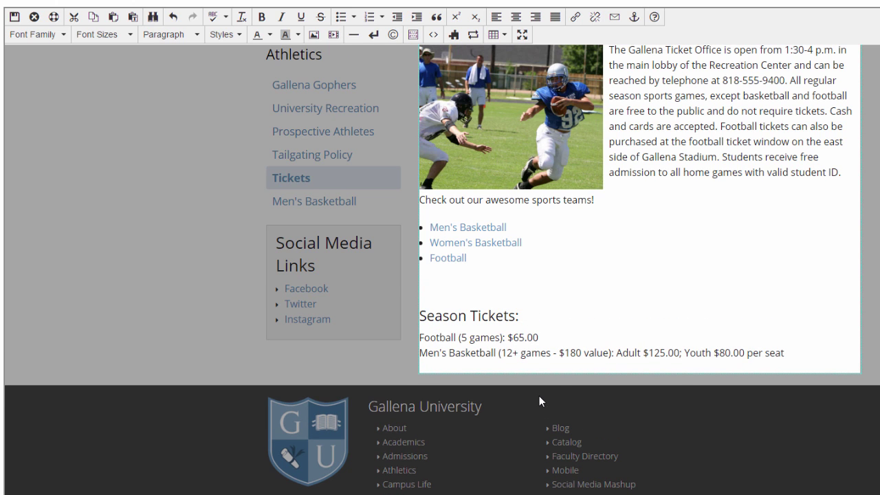
click(506, 38)
mouse_move(516, 59)
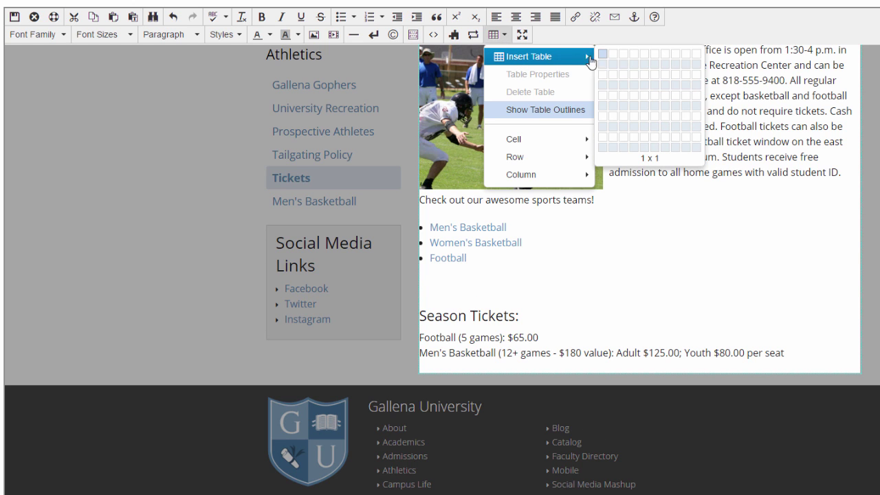
click(625, 82)
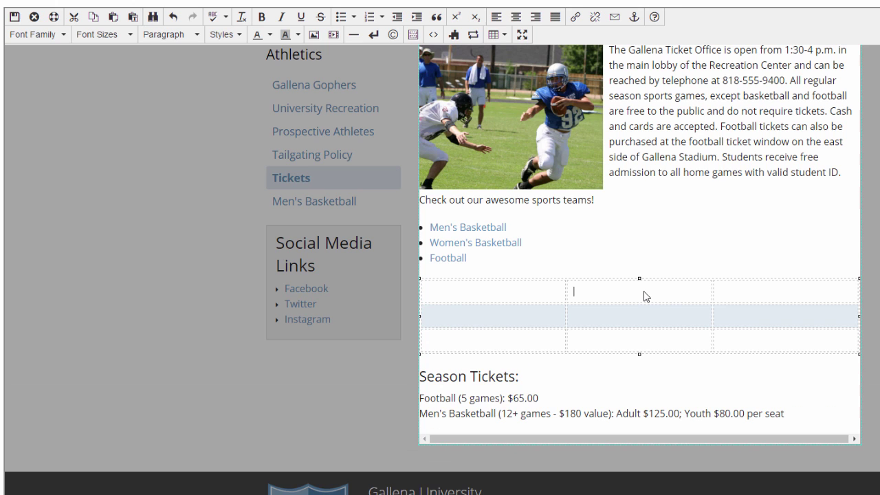
Fill the table's header row with "General Admission" in the second column and "Reserved Seating" in the third.
text(General Admission)
key(Tab)
text(R)
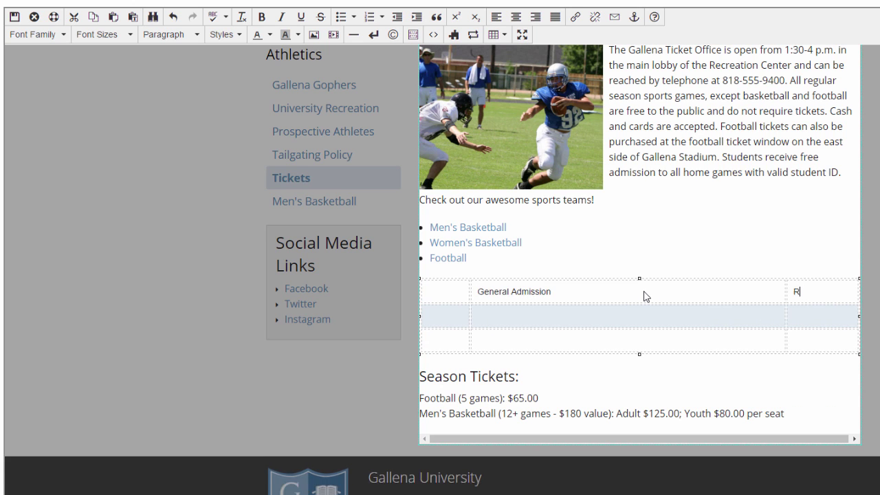
text(eserved Seating)
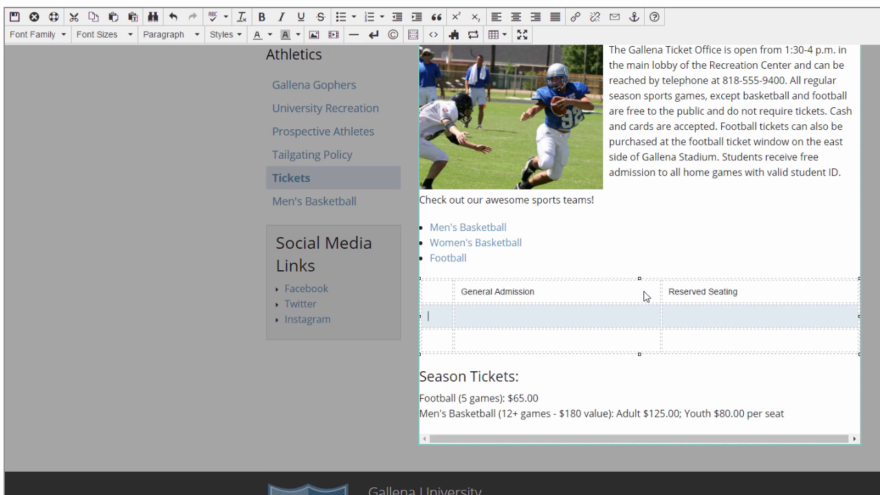
Fill the table's second row with "Adult", "$8.00" and "$15.00".
text(Adult)
key(Tab)
text($8.0)
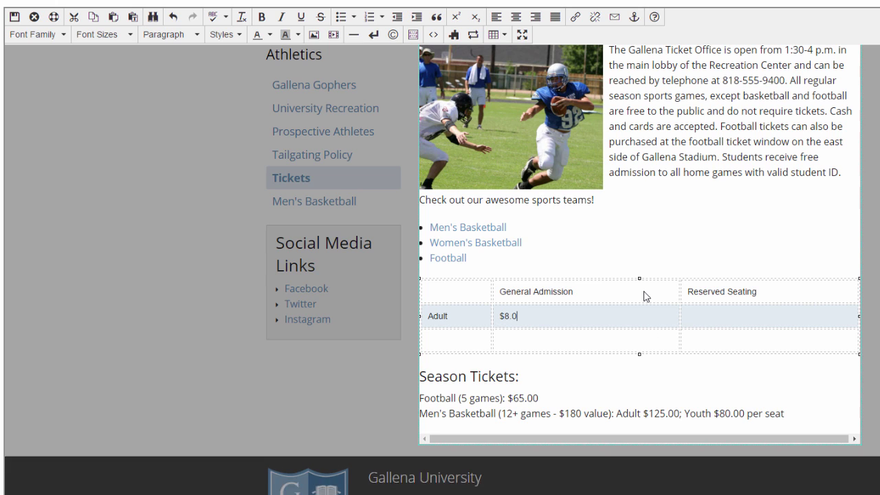
text(0)
key(Tab)
text($15.00)
key(Tab)
Fill the table's third row with "Youthh", "$6.00" and "$10.00".
text(Youthh)
key(Tab)
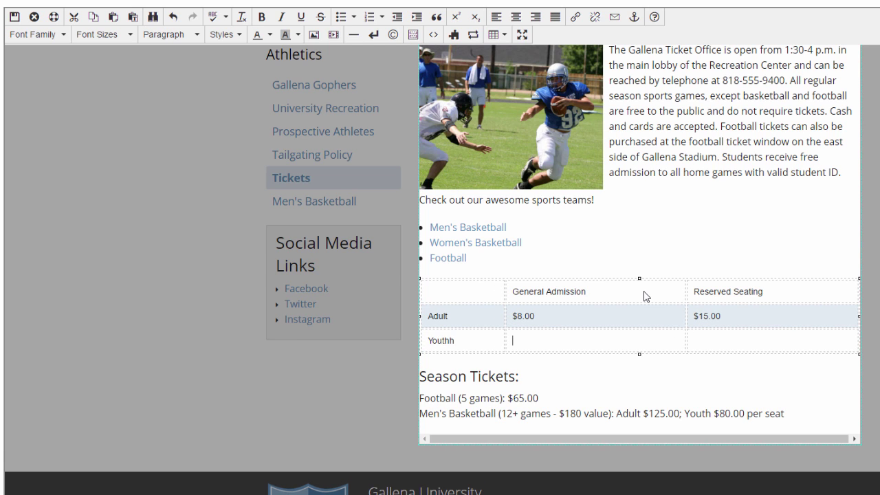
text($6.00)
key(Tab)
text($10.00)
Make the "Reserved Seating" and "General Admission" column headings and the "Adult" and "Youthh" row labels bold.
drag(790, 296, 691, 291)
key(ctrl+b)
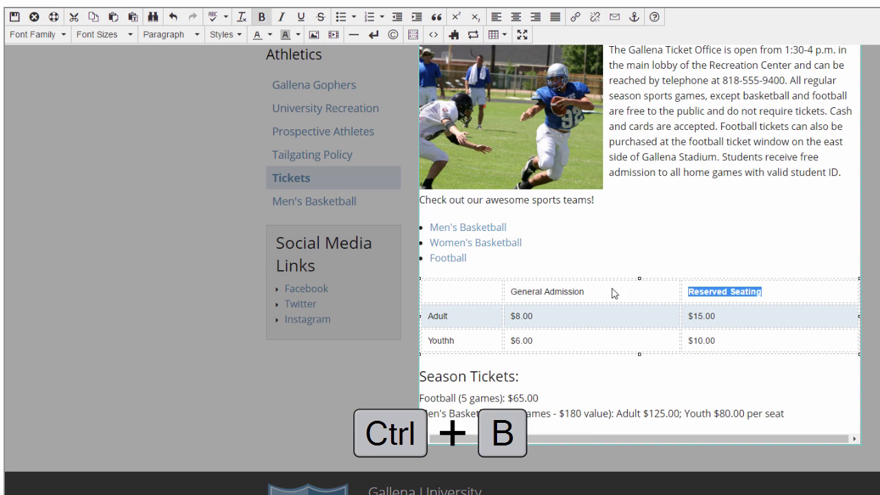
drag(612, 293, 512, 294)
key(ctrl+b)
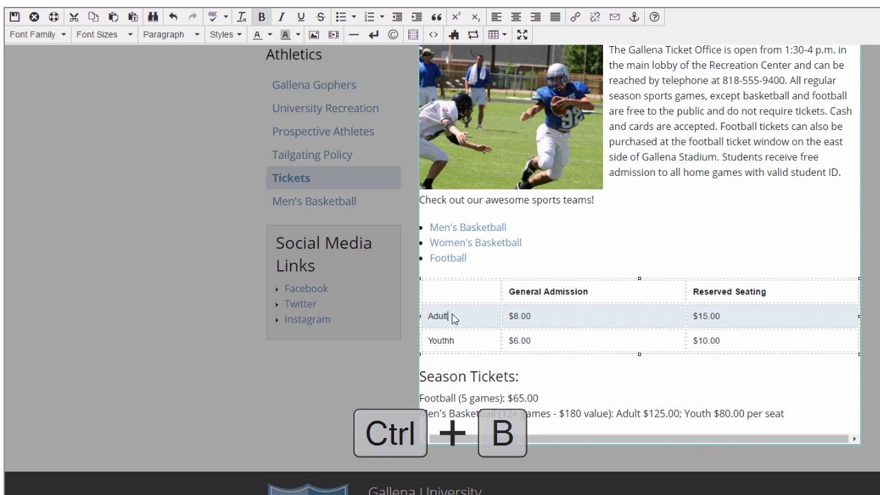
drag(449, 317, 429, 342)
key(ctrl+b)
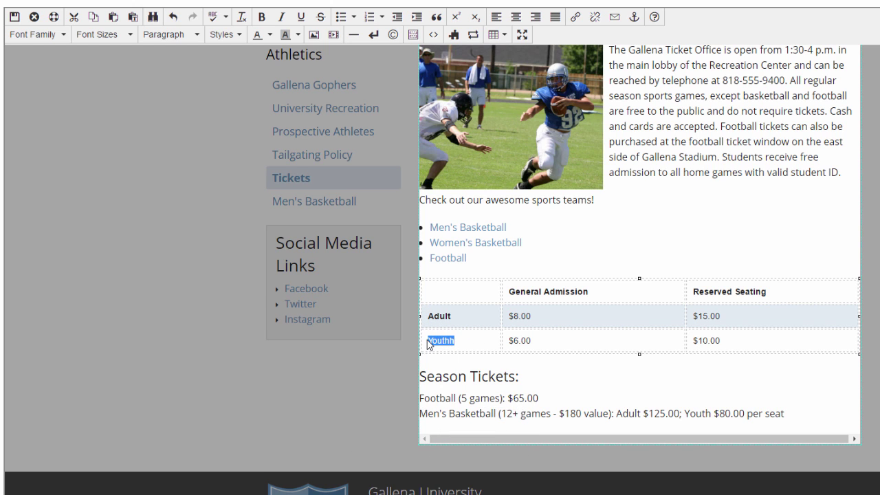
key(ctrl+b)
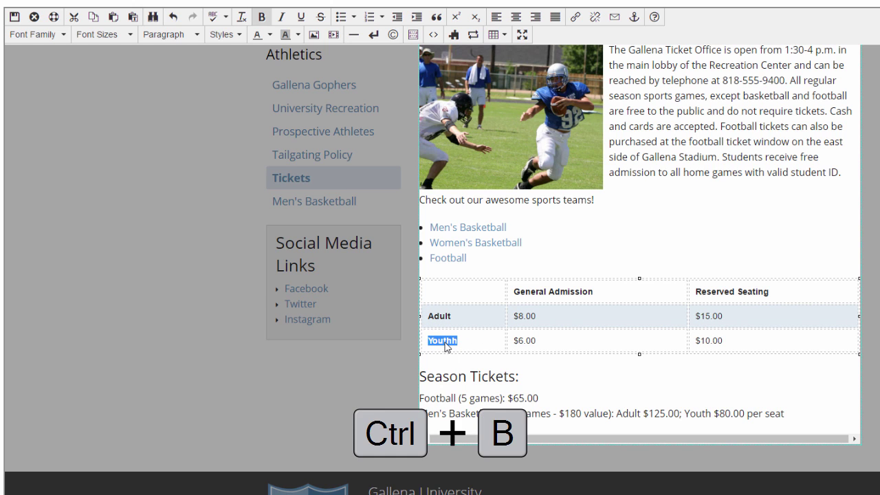
click(481, 350)
click(628, 370)
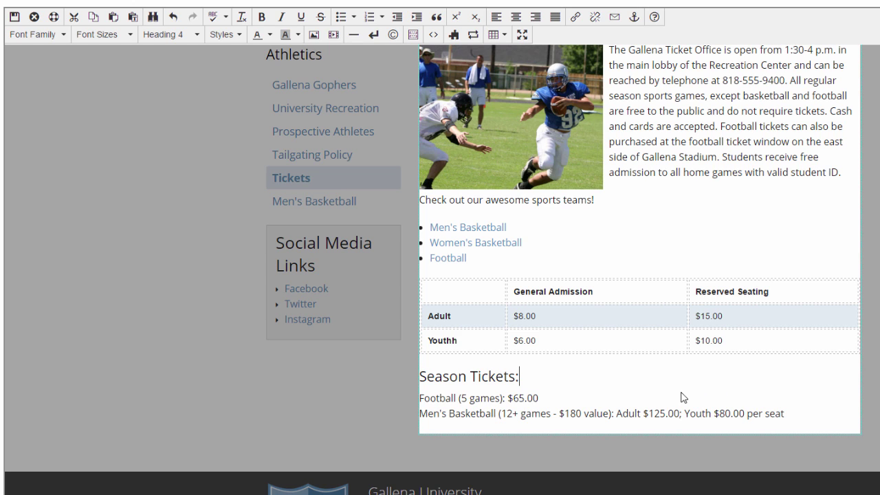
Insert a new row below the "Youthh" row of the ticket price table.
click(479, 347)
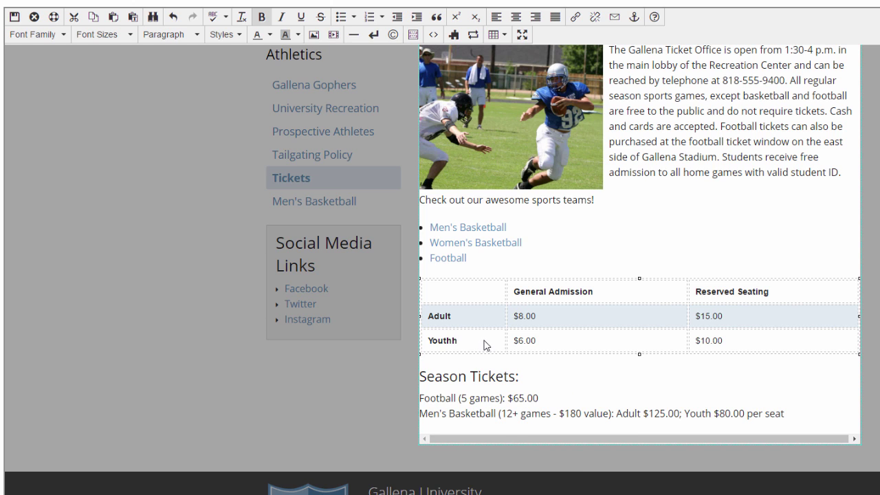
right_click(485, 343)
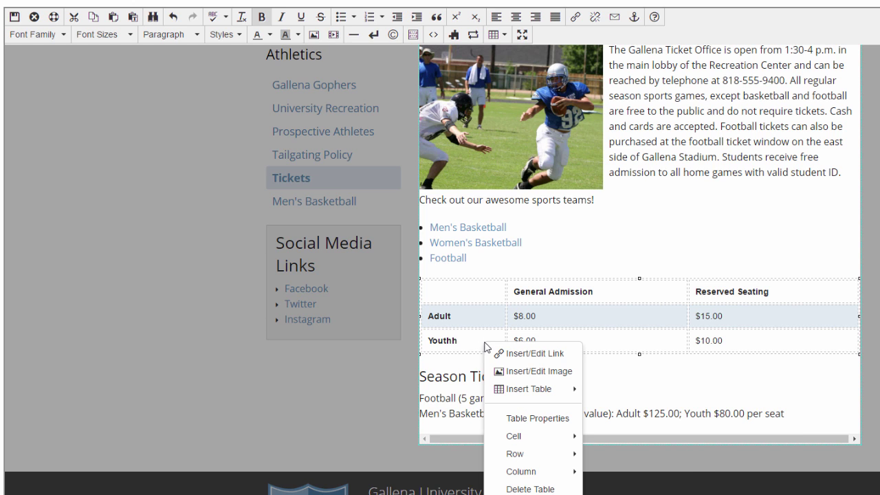
mouse_move(533, 459)
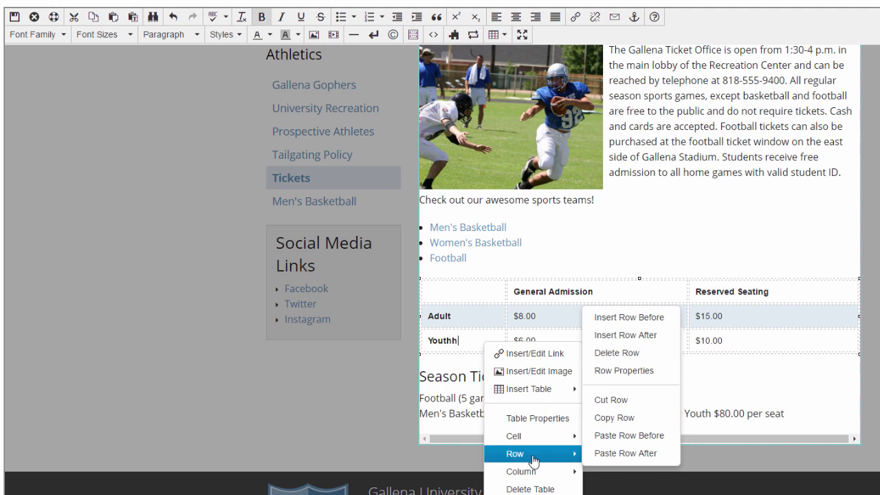
click(662, 343)
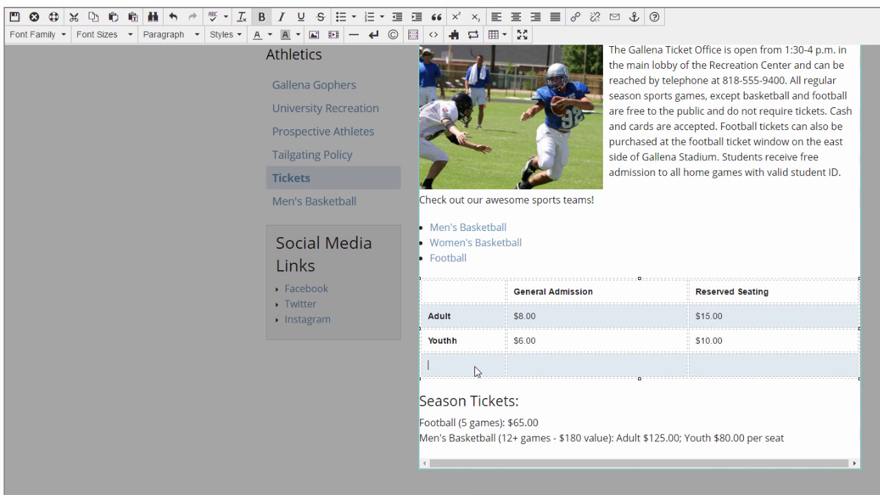
Fill the new bottom row with "Current Student with ID", "$3.00" and "$5.00".
text(Current St)
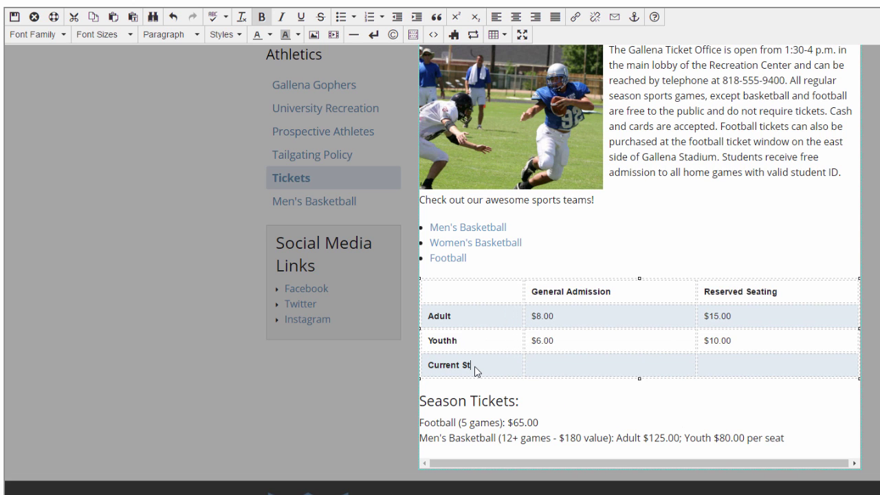
text(udent with ID)
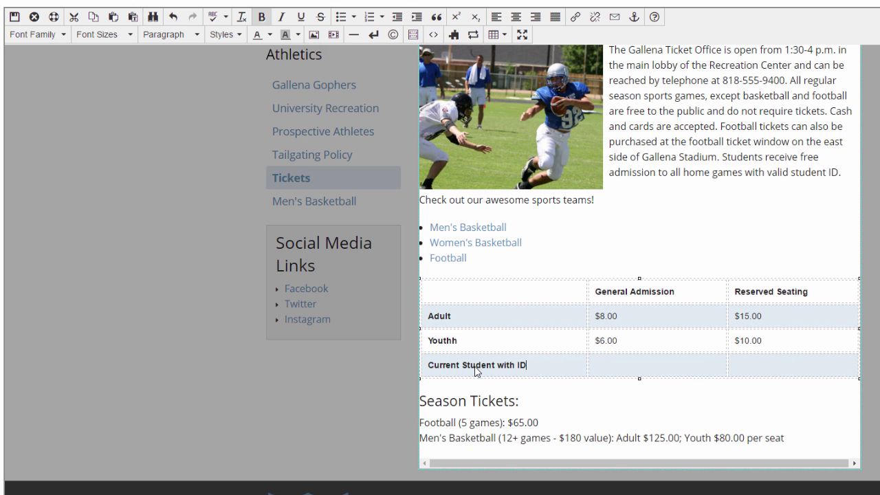
key(Tab)
text($)
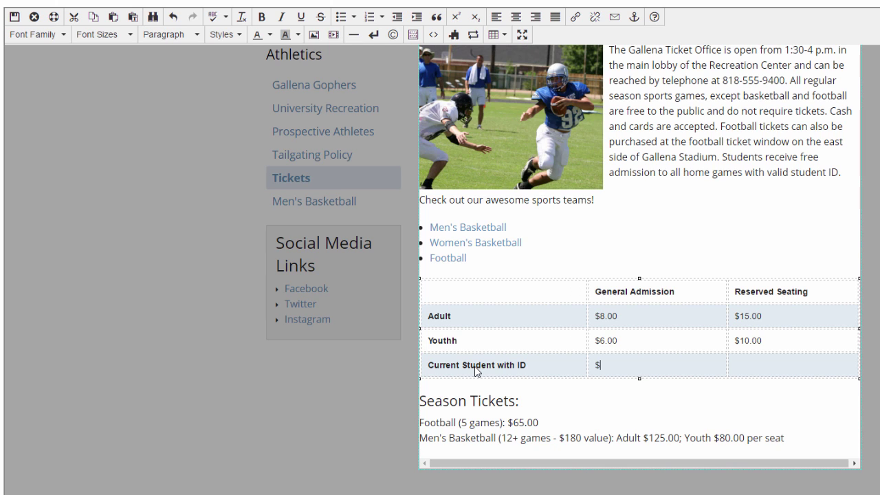
text(3.00 )
text($5.00)
Add the line "Ticket Prices for Football and Basketball" between the sports teams list and the price table.
click(513, 262)
key(Return)
key(Return)
text(T)
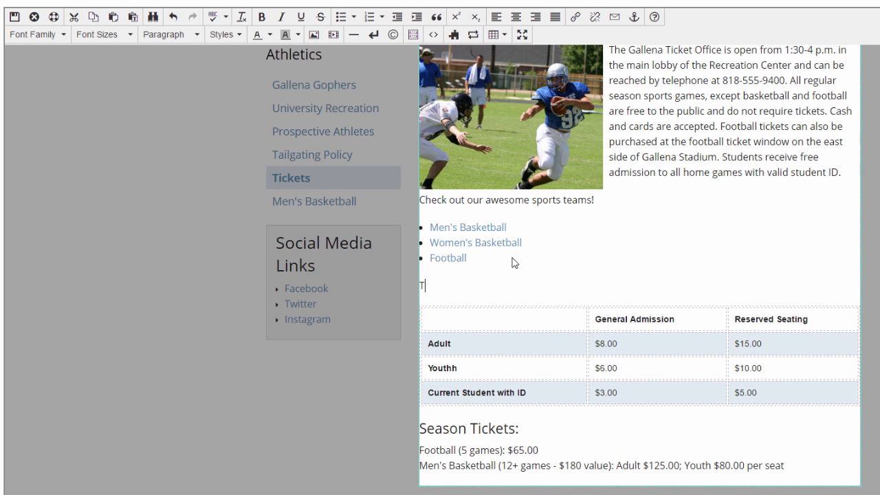
text(icket Prices for Foo)
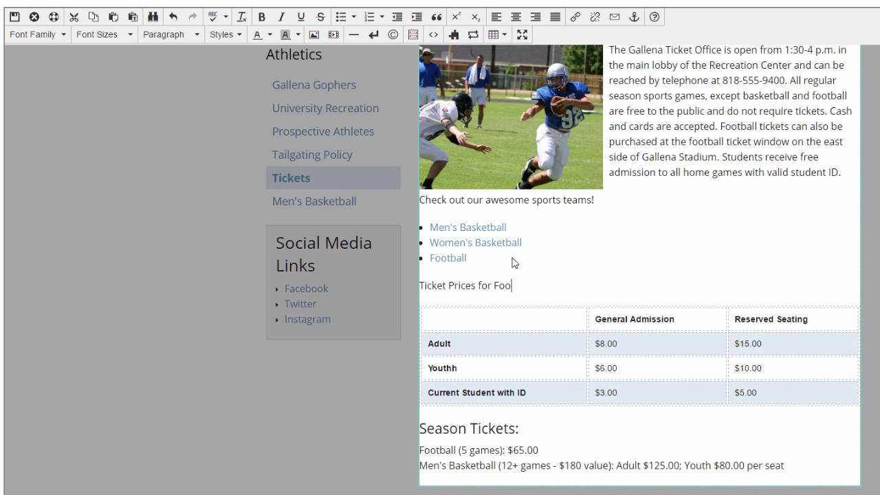
text(tball and Basketball)
Format the ticket prices line above the table as Heading 3 and end it with a colon.
click(488, 286)
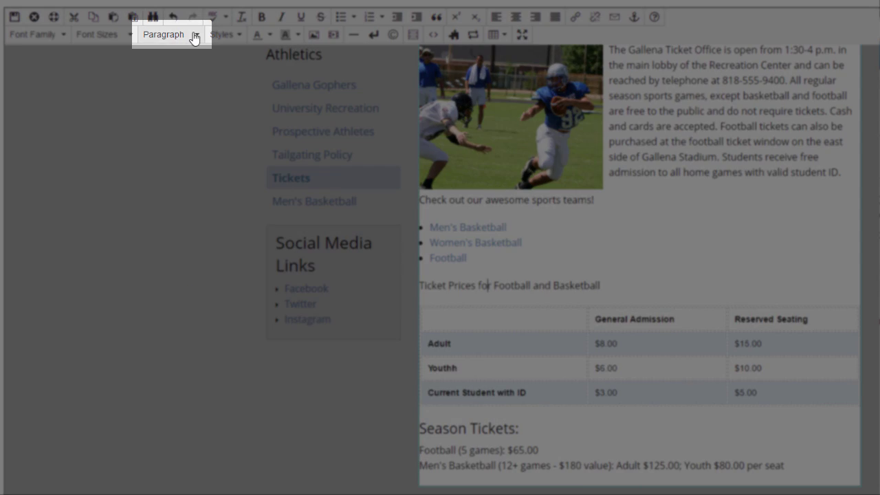
click(195, 35)
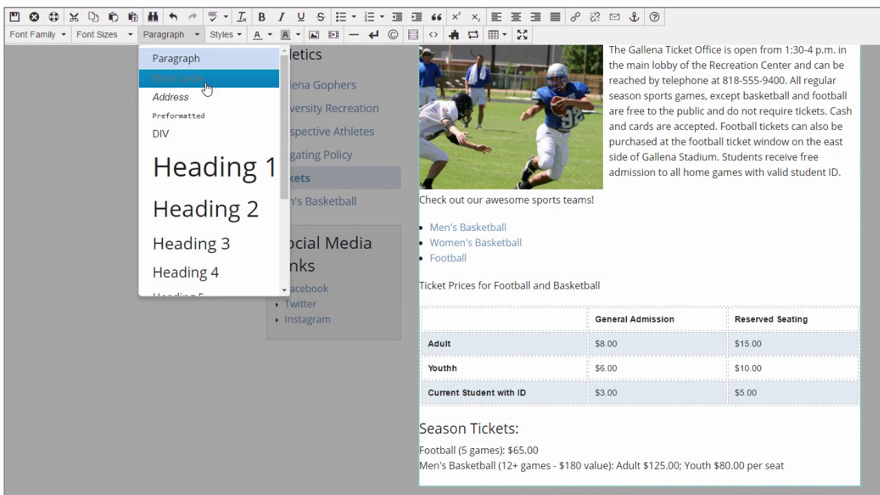
click(255, 252)
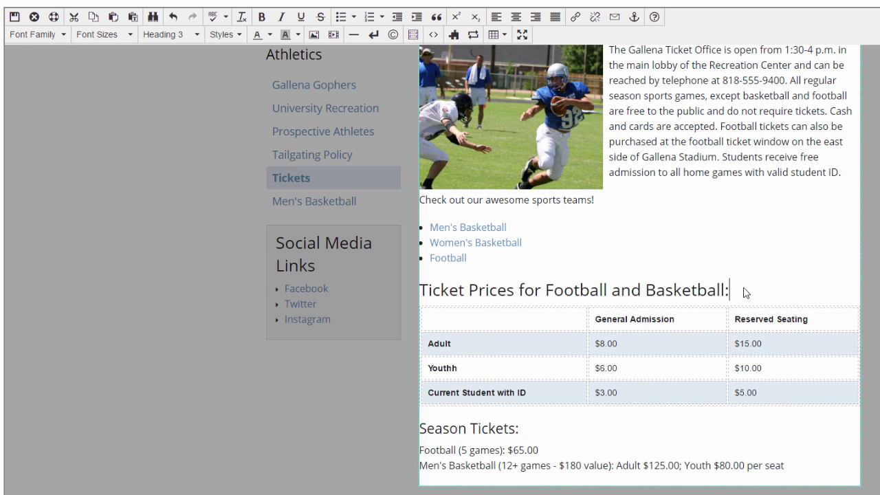
Apply the Red Bold style to the sentence "Check out our awesome sports teams!".
click(619, 206)
drag(595, 199, 421, 200)
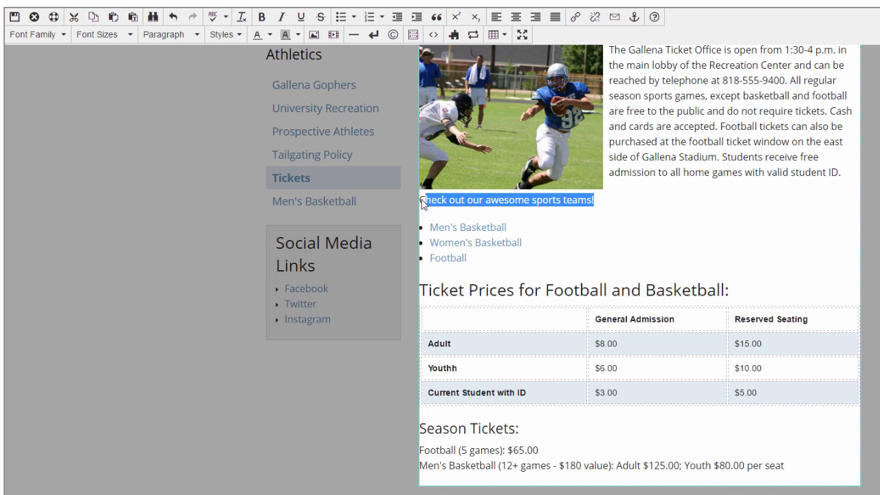
click(238, 35)
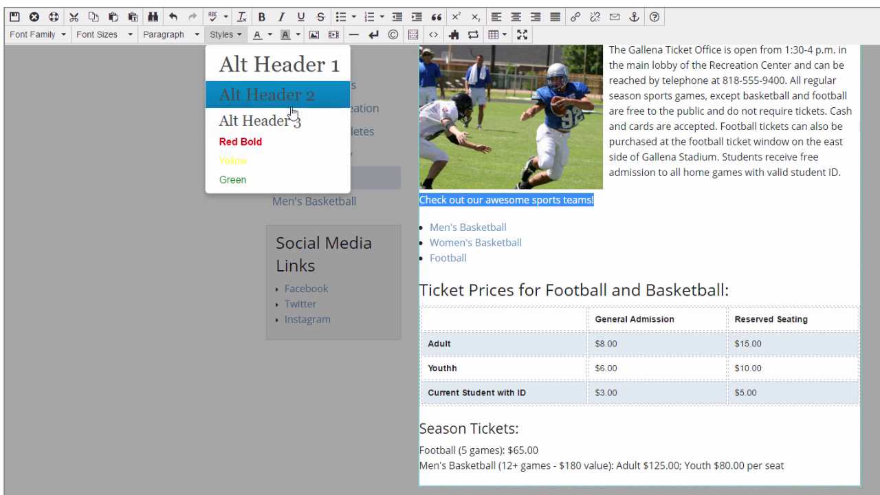
click(294, 150)
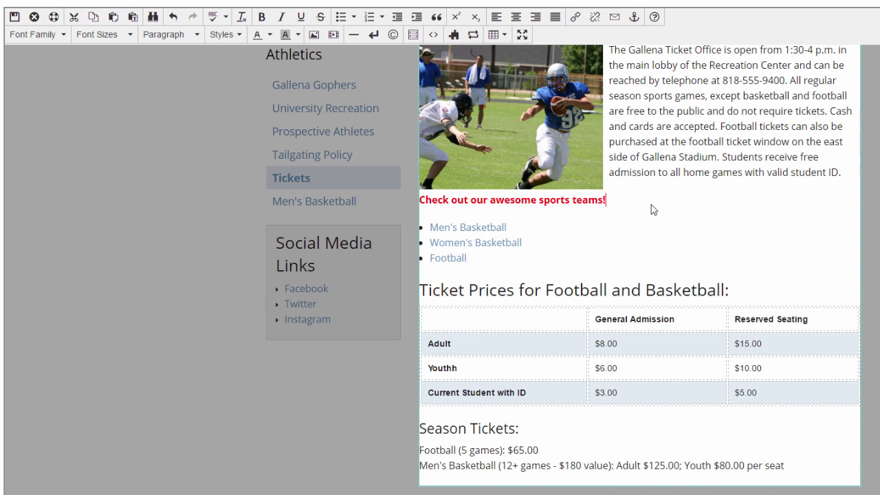
Remove the Red Bold style from the sentence "Check out our awesome sports teams!".
drag(607, 200, 412, 199)
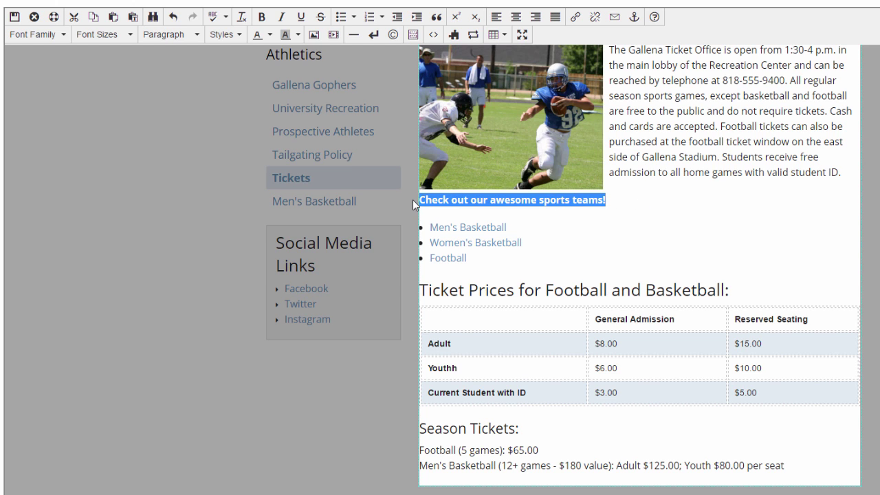
click(225, 35)
click(279, 148)
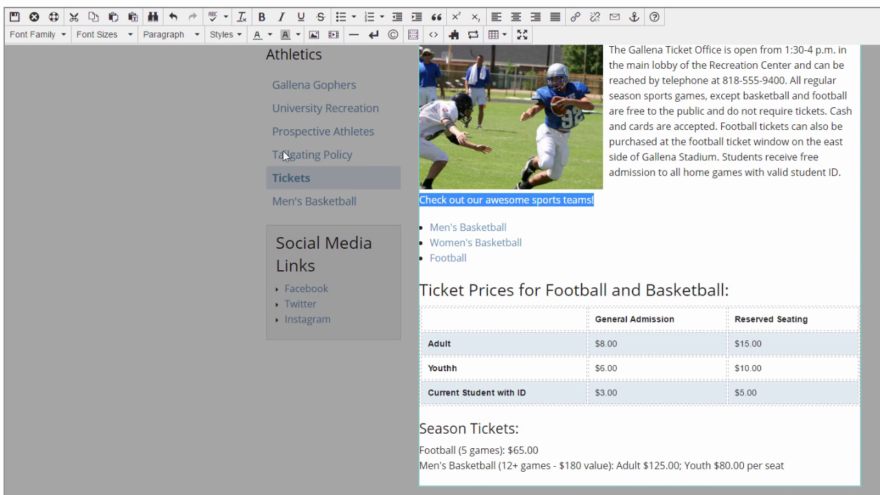
click(594, 209)
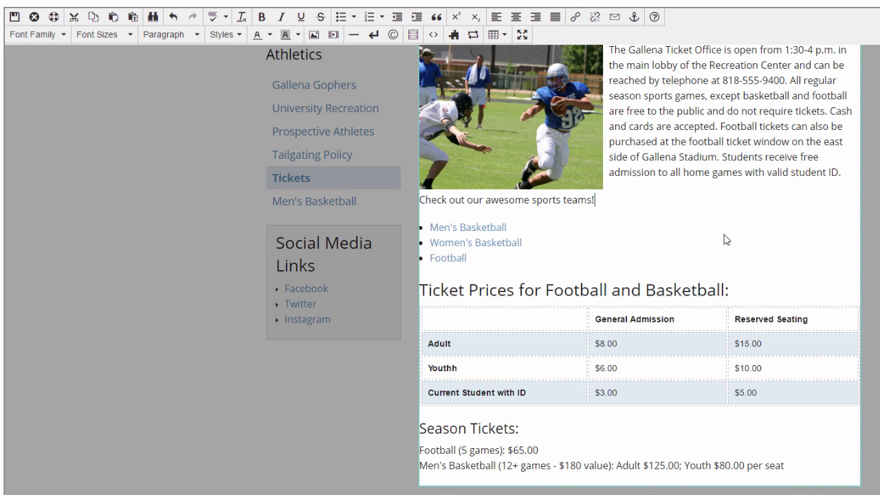
Run the spell check and add both flagged occurrences of "Gallena" in the opening paragraph to the dictionary.
scroll(440, 261, up, 1)
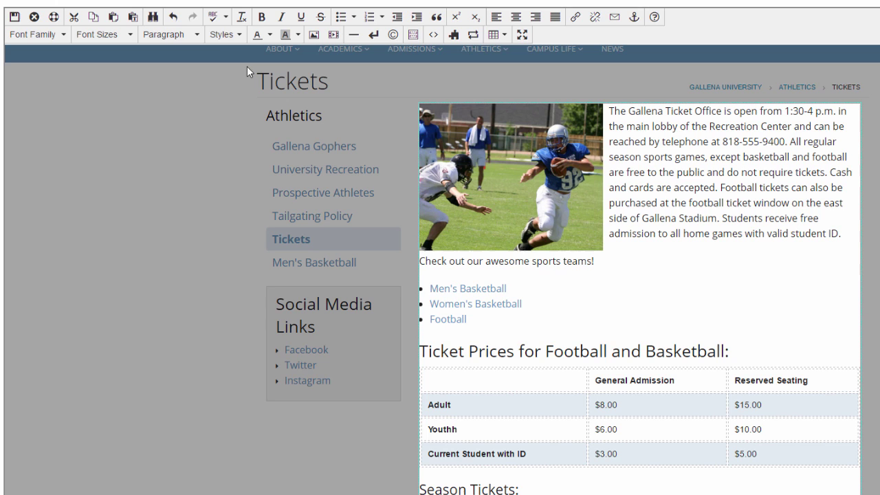
click(217, 16)
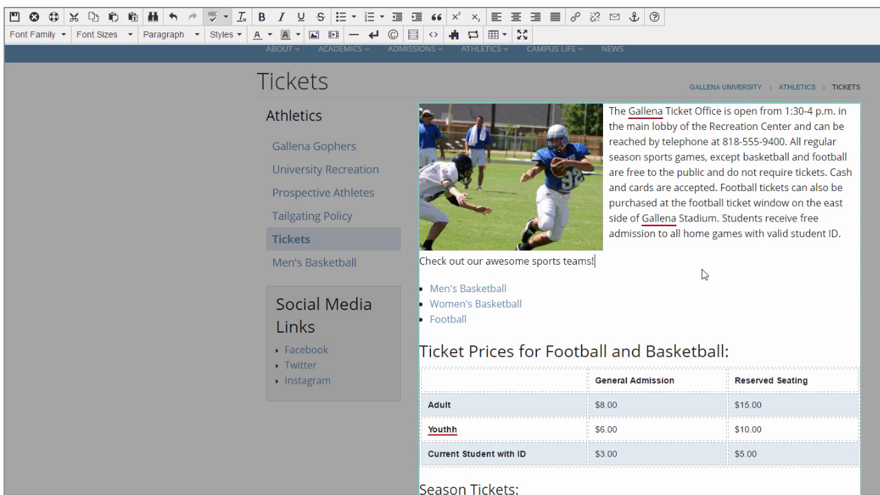
click(656, 114)
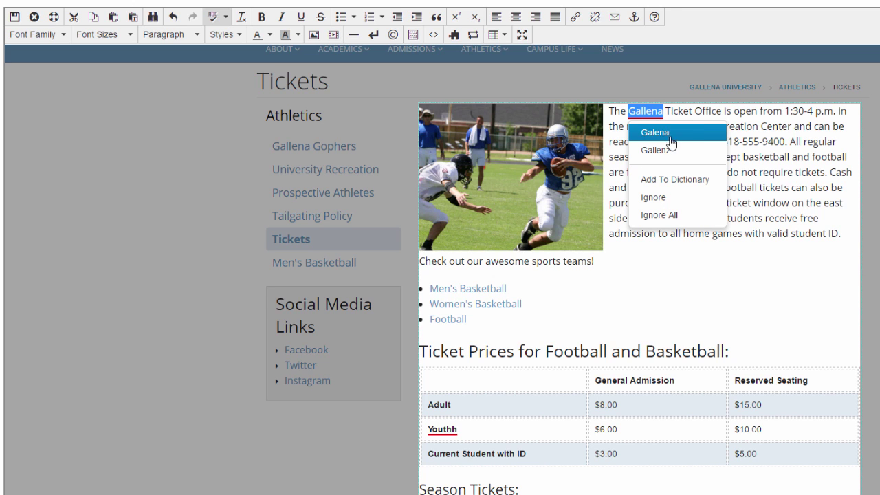
click(718, 182)
click(668, 218)
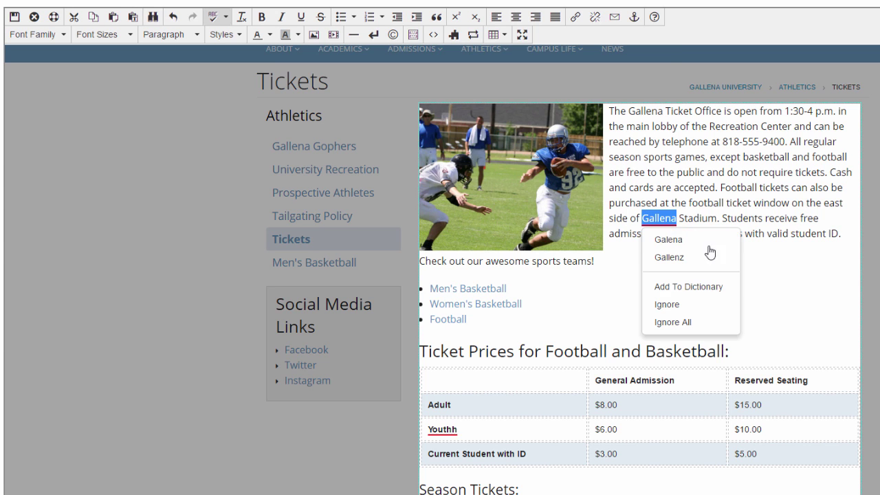
click(731, 289)
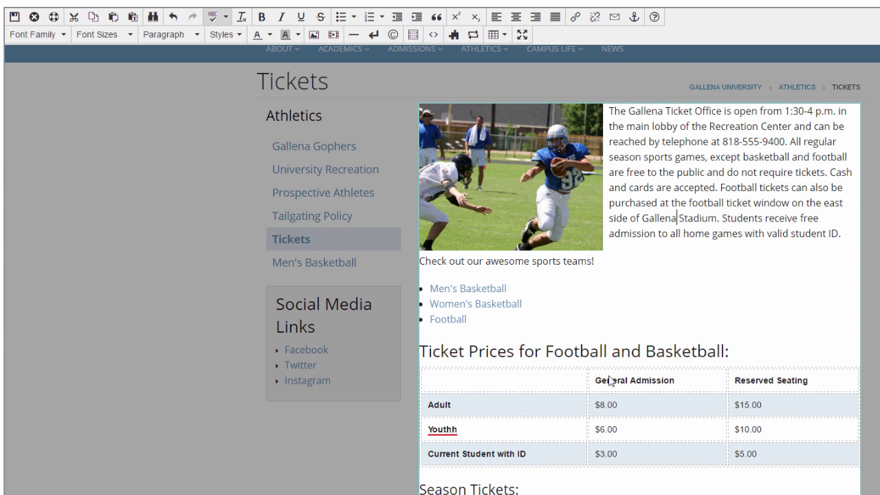
Replace the misspelled row label "Youthh" in the ticket price table with the spell checker's suggestion "Youth".
click(453, 431)
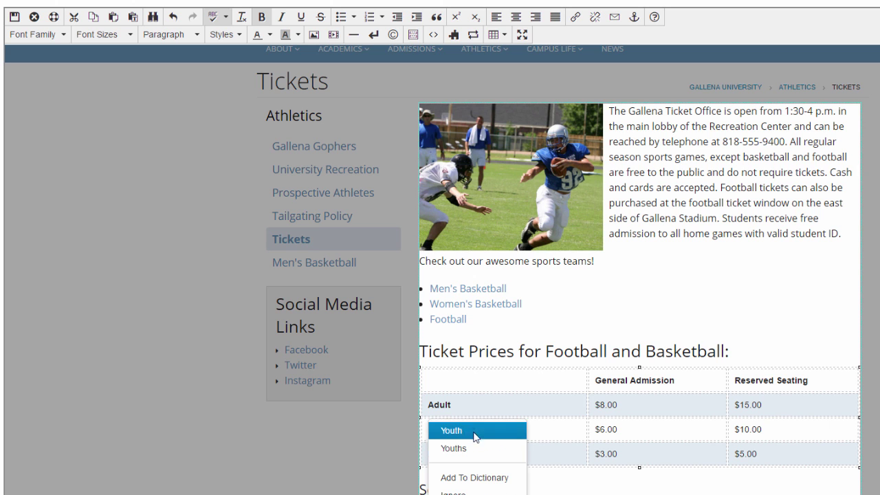
click(452, 430)
double_click(432, 433)
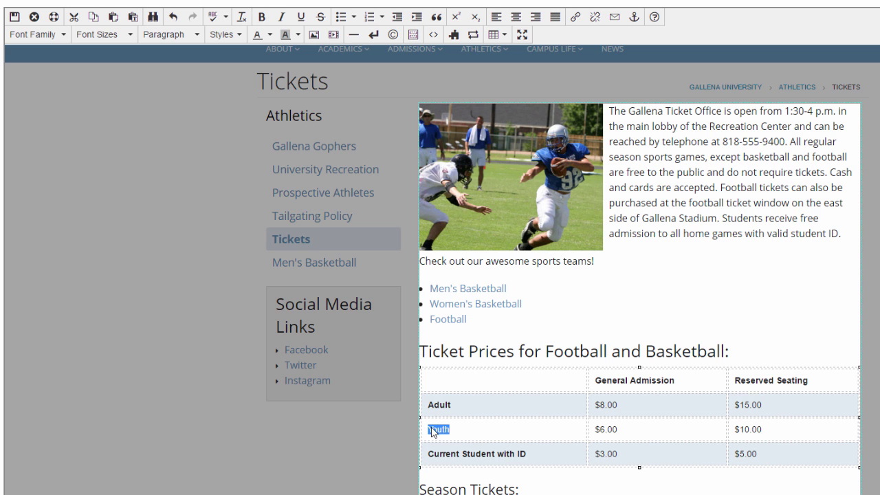
click(678, 320)
Add an empty paragraph below the Men's Basketball line under Season Tickets.
scroll(678, 318, down, 3)
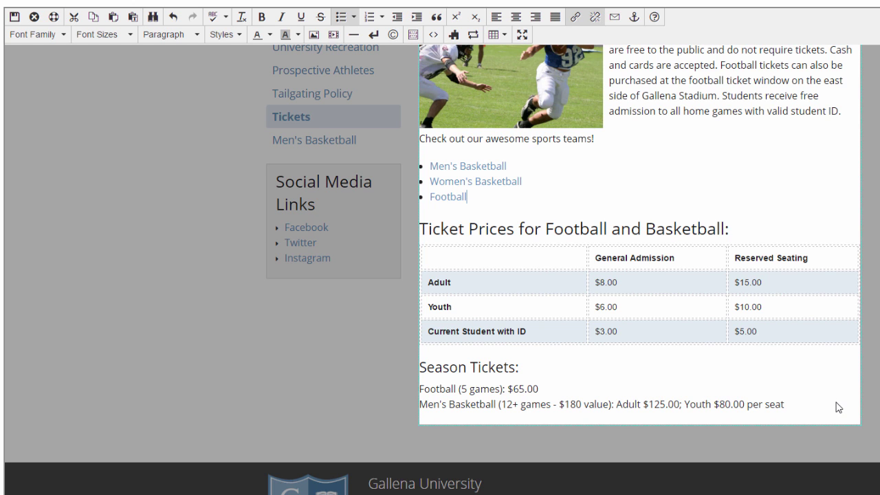
click(838, 413)
key(Return)
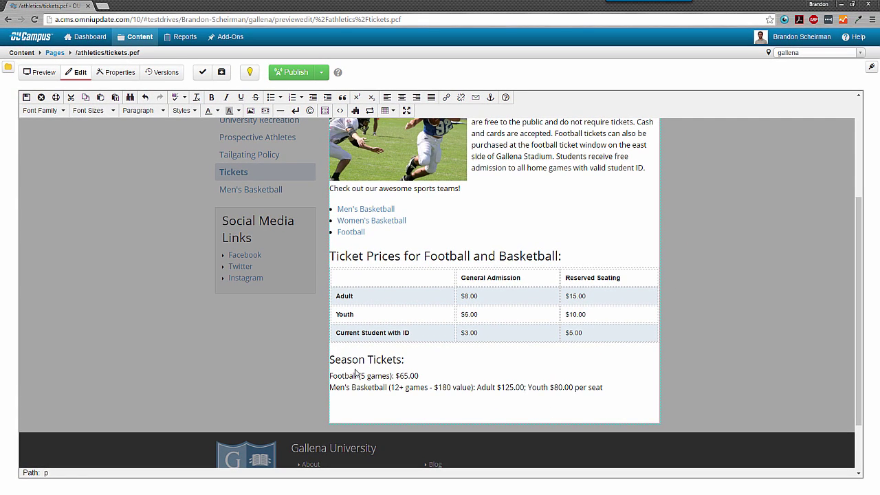
Open the YouTube video "XSL Basics" in a new browser tab.
click(110, 4)
text(youtube.com)
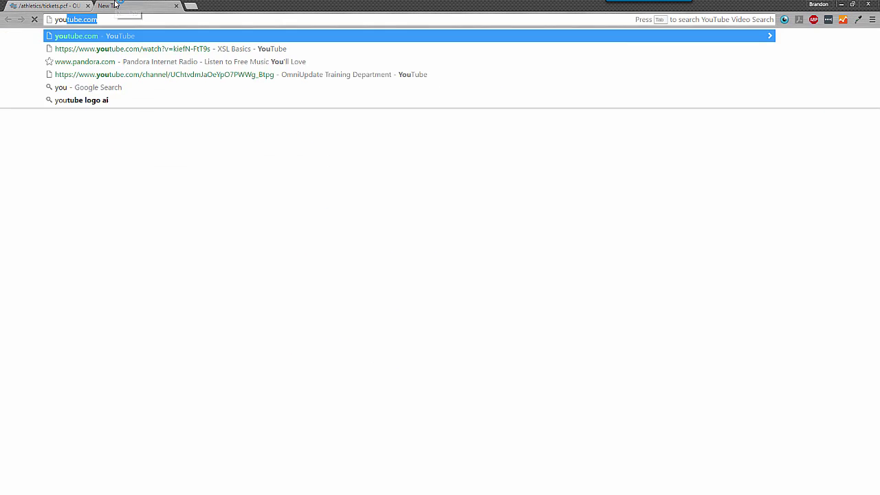
click(194, 48)
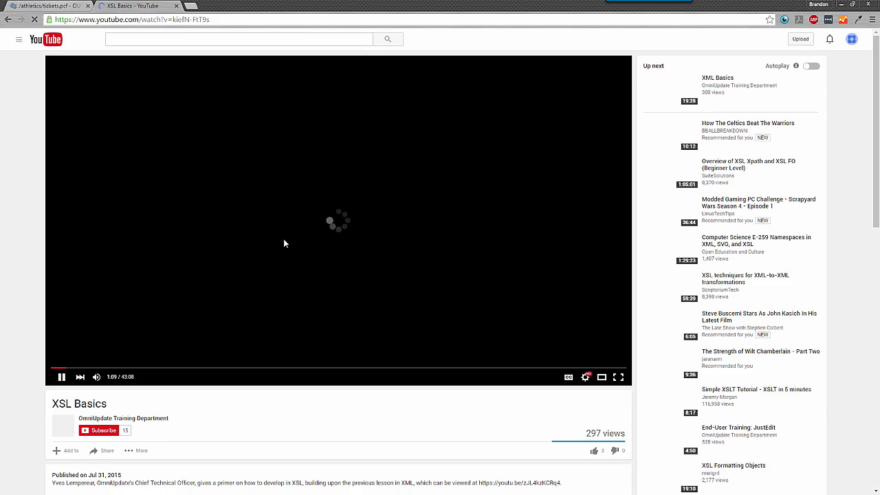
Return to the Tickets page and open the video insertion dialog for the empty last paragraph.
key(ctrl+Tab)
click(401, 405)
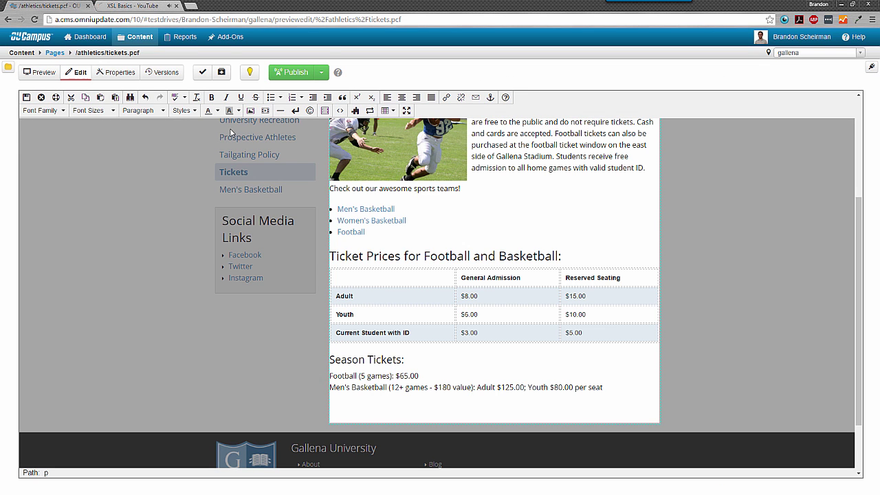
click(265, 111)
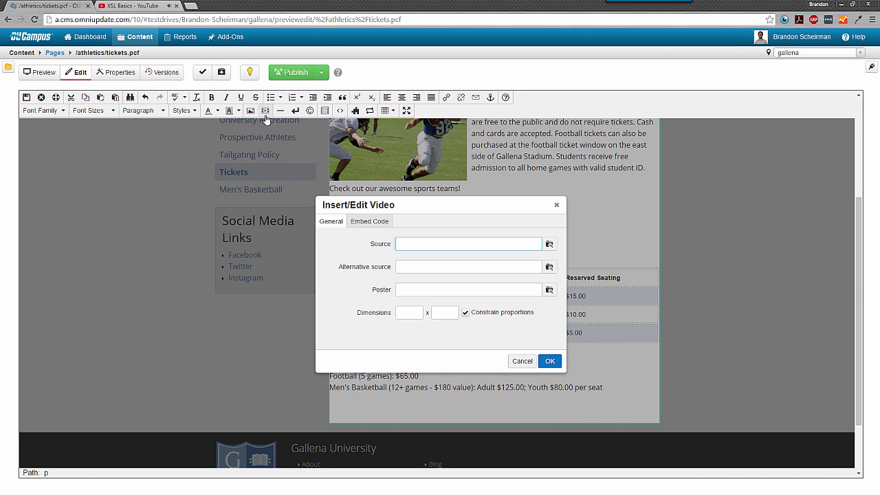
Copy the XSL Basics video's URL, close the YouTube page, and enter the URL as the video source.
click(159, 8)
key(ctrl+l)
key(ctrl+c)
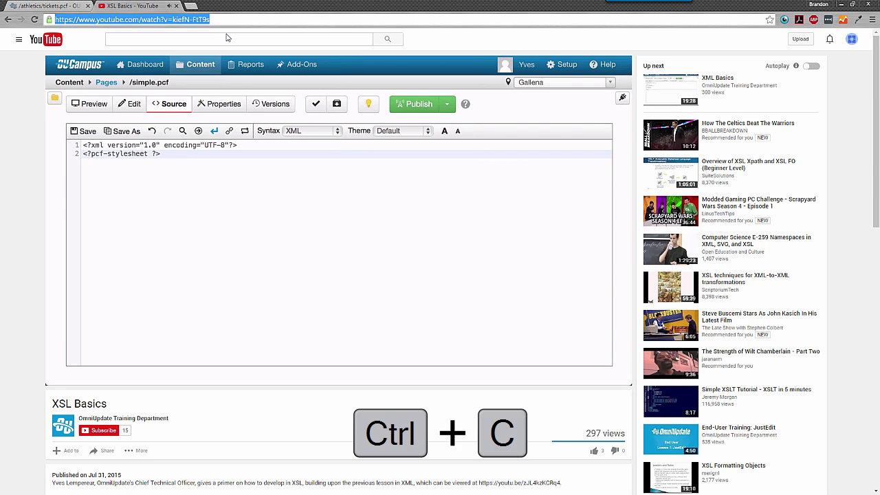
click(176, 6)
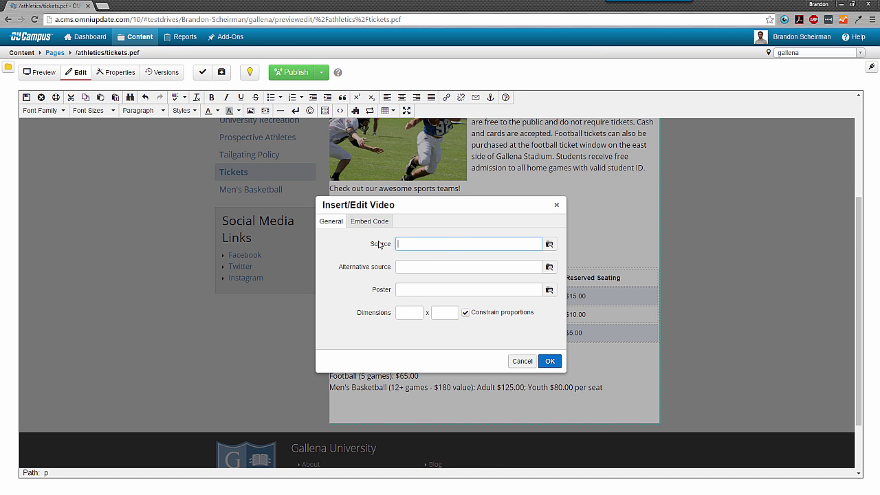
click(451, 245)
key(ctrl+v)
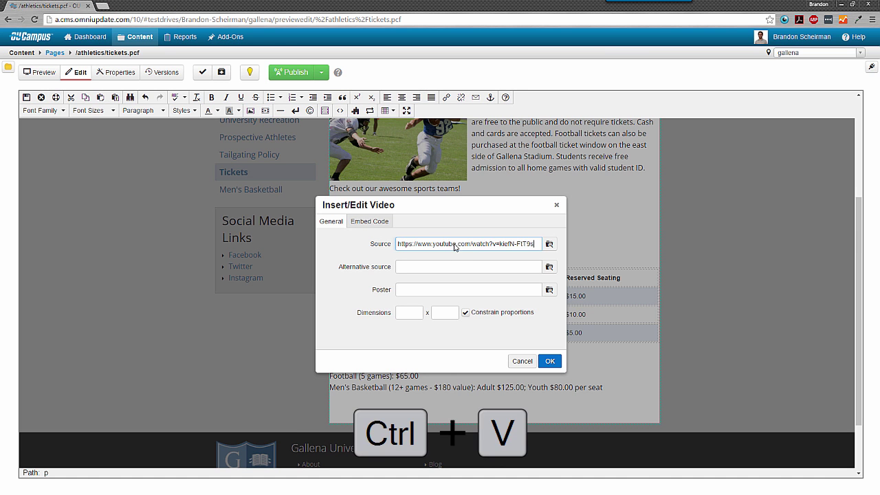
Cancel the video insertion and remove the empty paragraph at the end of the content.
click(557, 227)
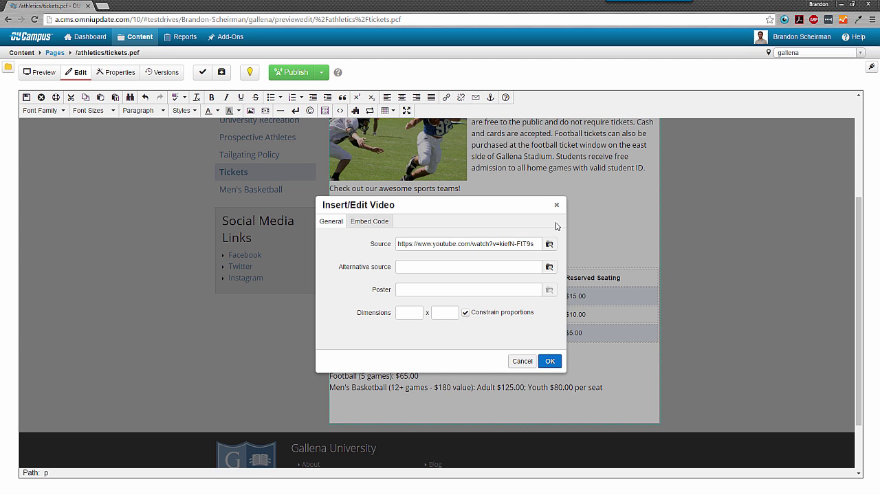
click(522, 362)
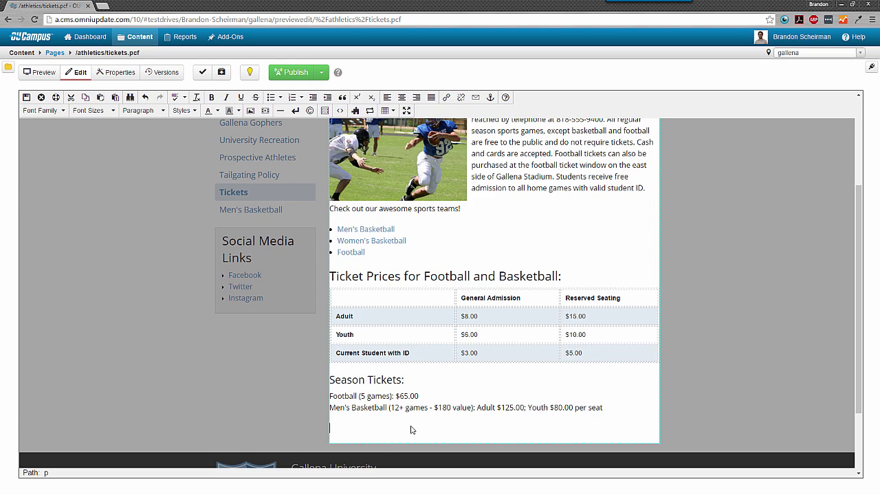
key(BackSpace)
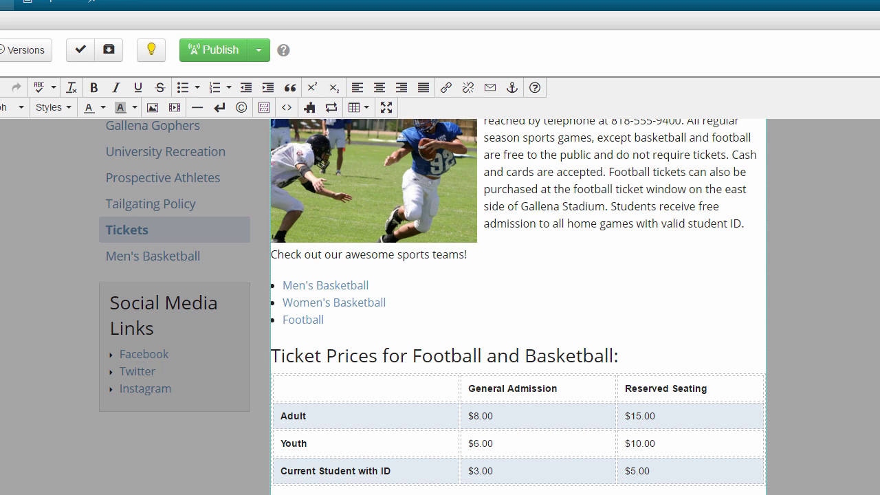
View the lists of available assets and snippets, closing each without inserting anything.
click(340, 116)
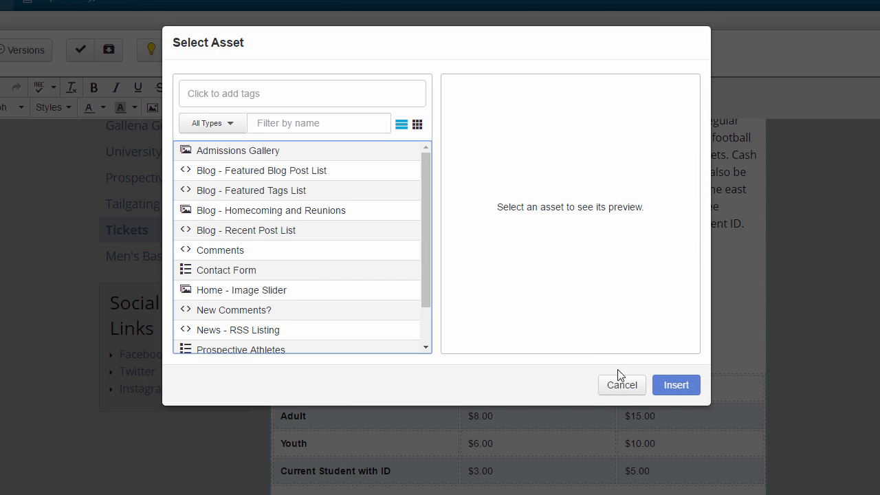
click(620, 386)
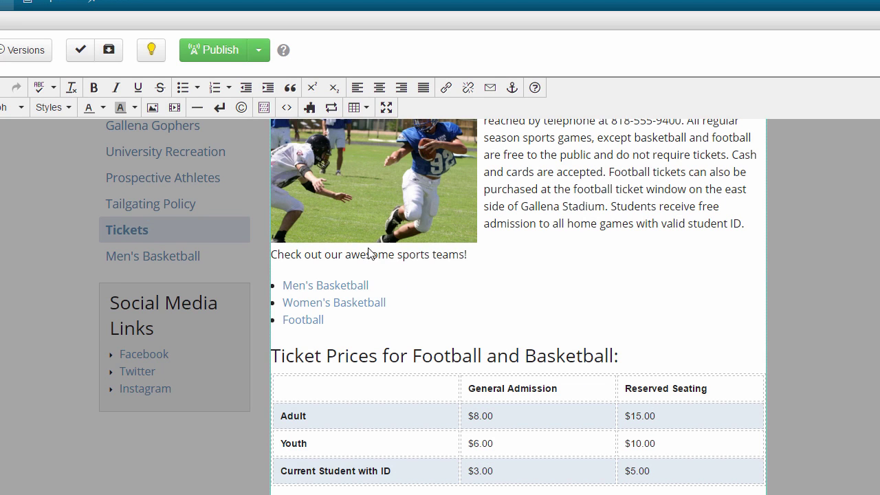
click(316, 109)
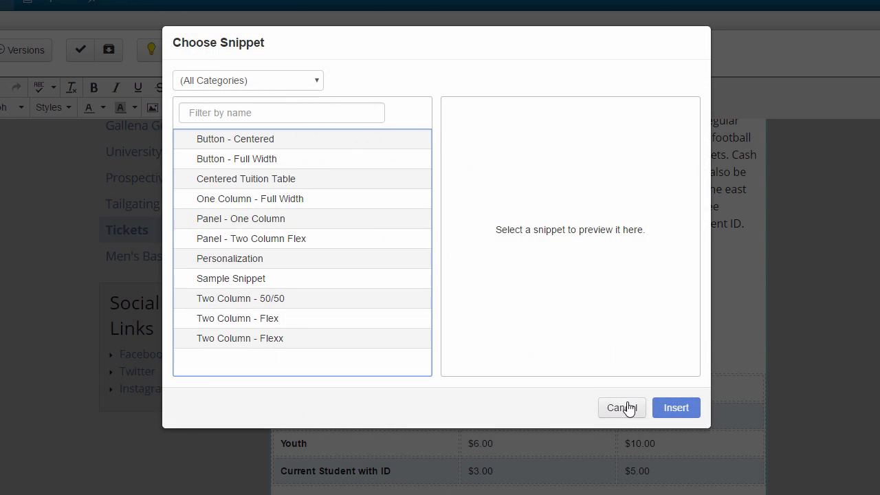
click(625, 408)
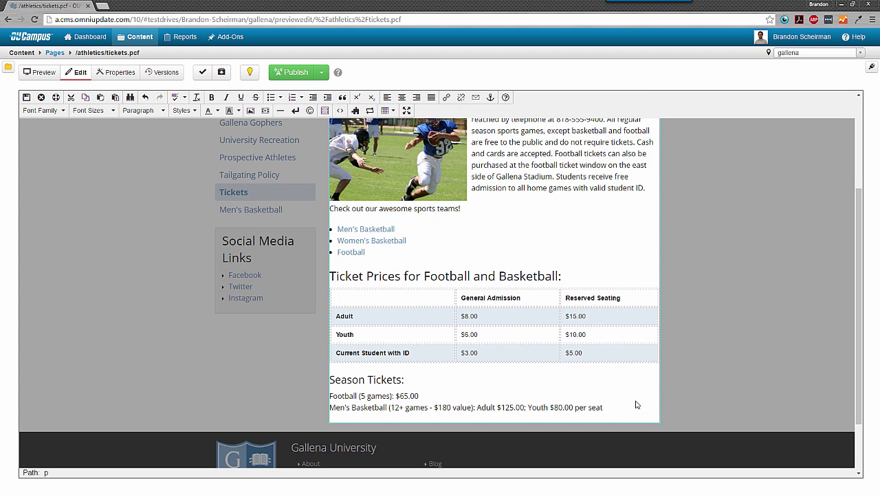
Save the Tickets page, exit the main content editor, and review the saved page.
scroll(635, 406, up, 3)
scroll(636, 405, down, 3)
scroll(636, 411, up, 2)
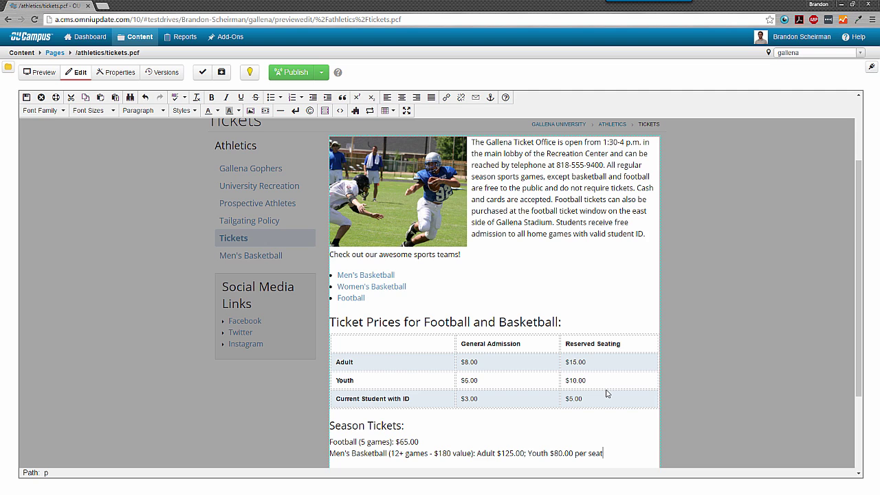
click(565, 272)
key(ctrl+s)
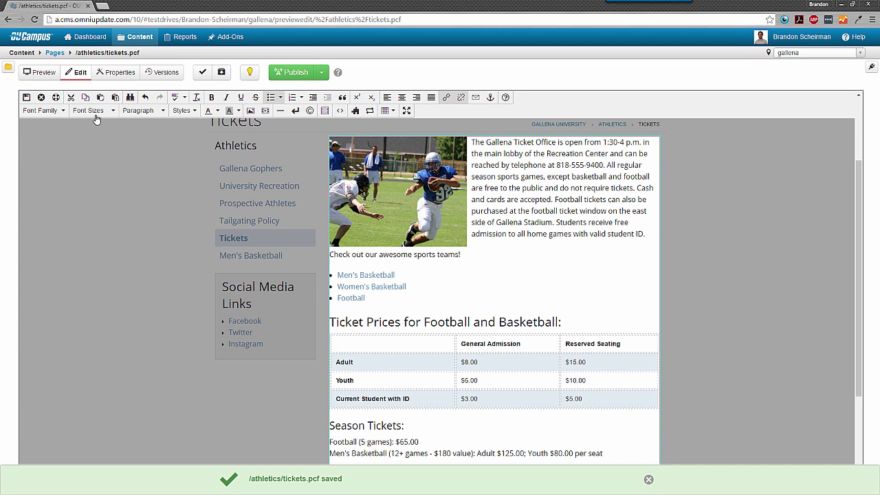
click(27, 98)
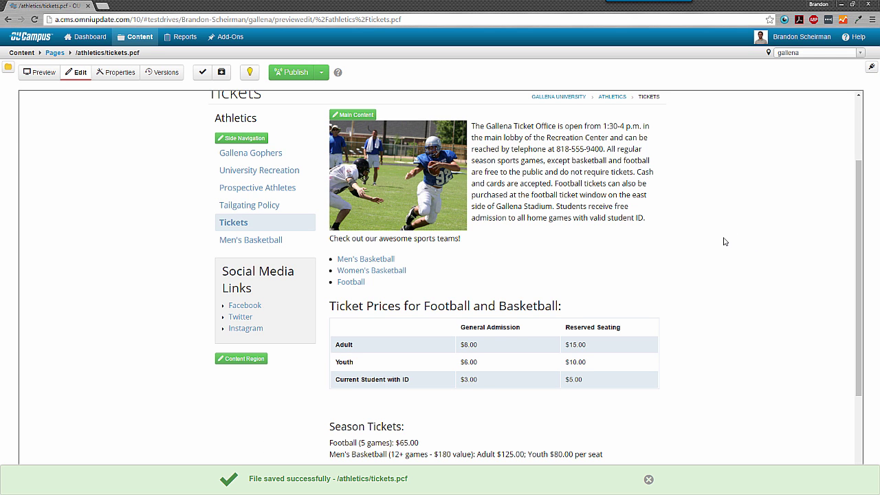
scroll(723, 241, down, 1)
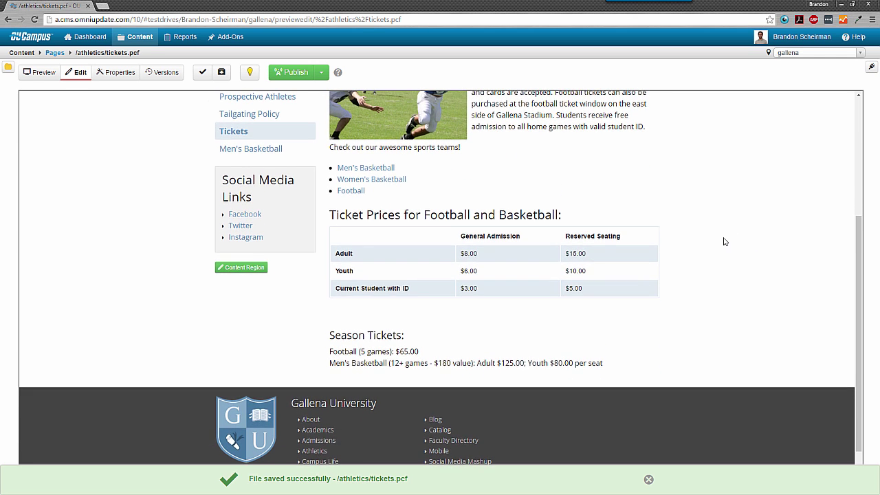
scroll(724, 241, up, 1)
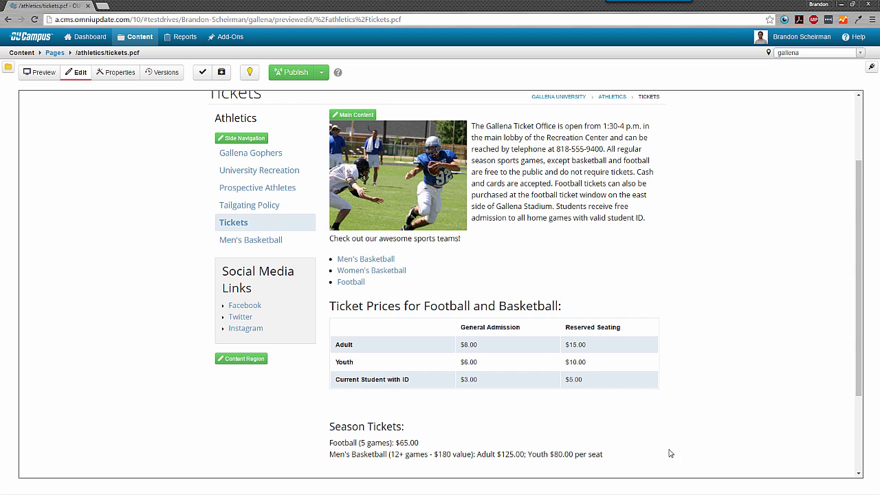